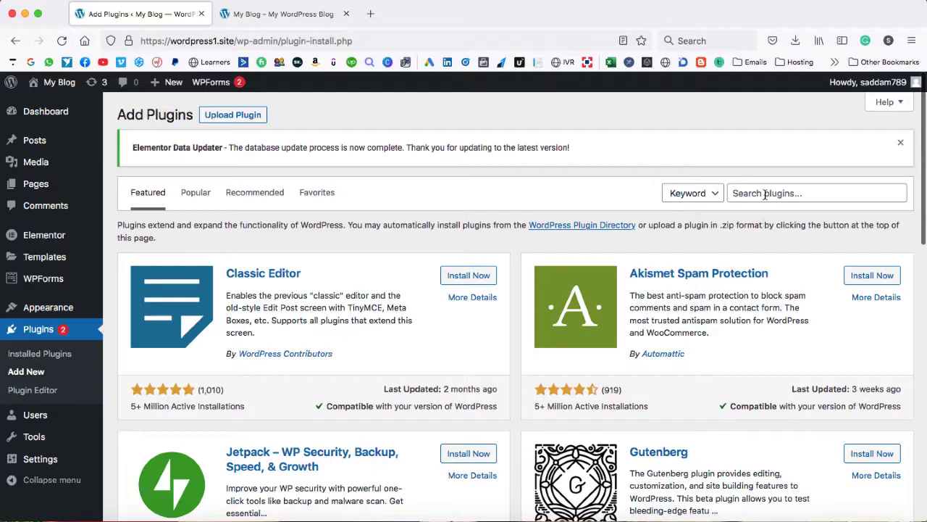
# - Search the plugin directory for "meta slider"
pyautogui.click(765, 194)
pyautogui.write('meta ')
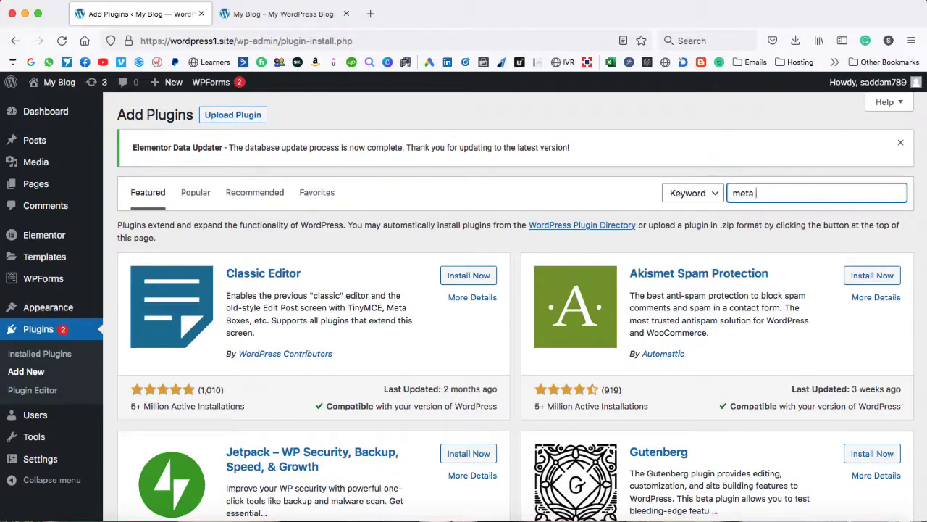
pyautogui.write('slider')
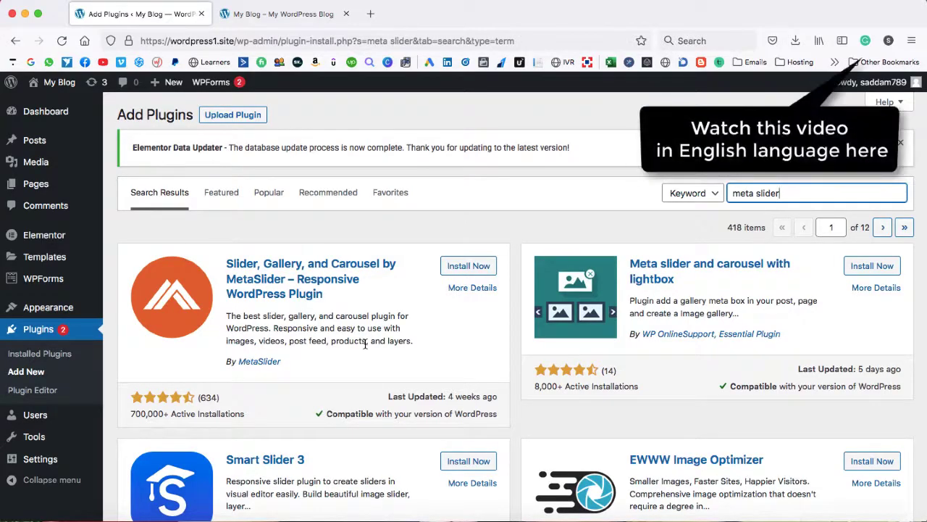
# - Install and activate the Slider, Gallery, and Carousel by MetaSlider plugin
pyautogui.click(133, 414)
pyautogui.moveTo(133, 414); pyautogui.dragTo(202, 399)
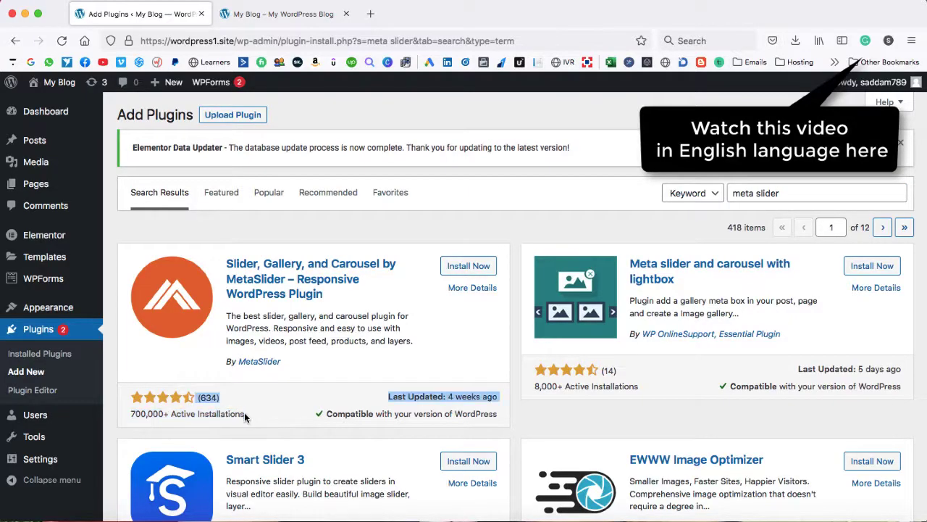
pyautogui.click(202, 398)
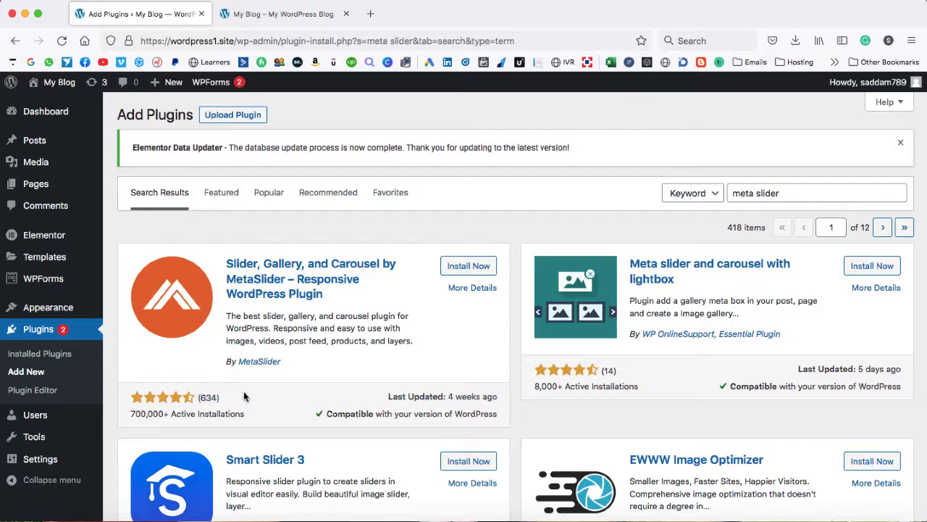
pyautogui.click(469, 265)
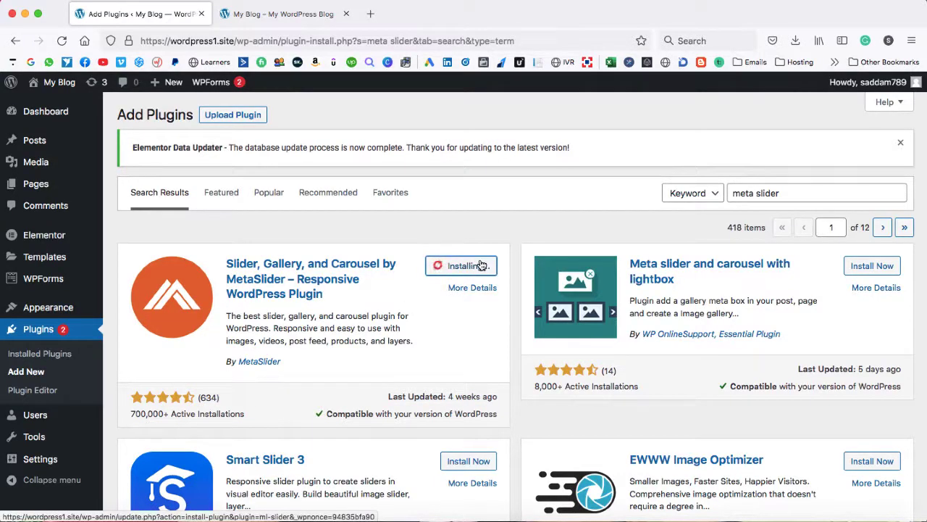
pyautogui.click(480, 265)
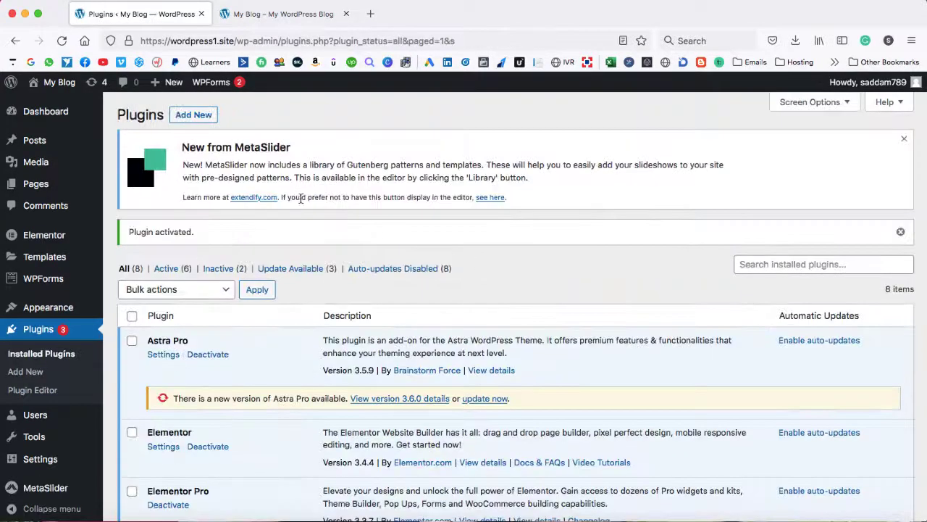
# - Open MetaSlider's slideshow page and bring the slideshow's width and height settings into view
pyautogui.moveTo(235, 145); pyautogui.dragTo(294, 148)
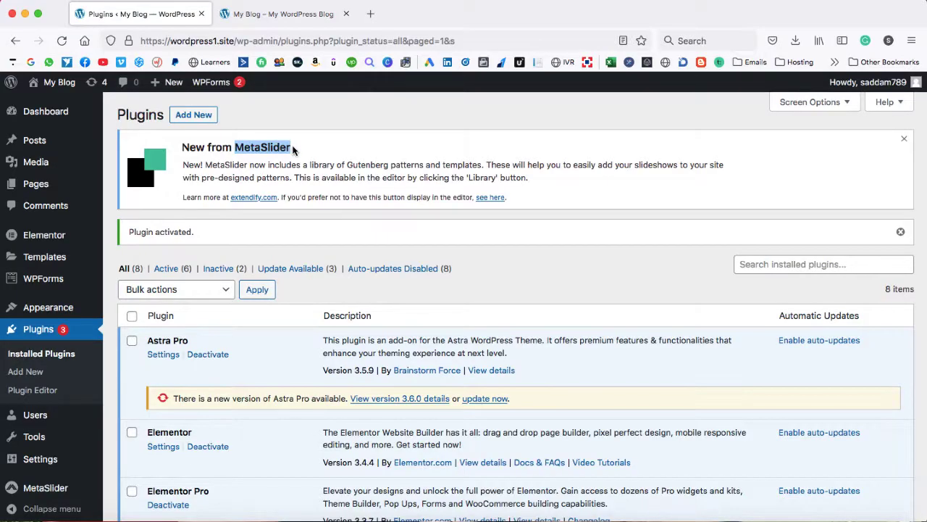
pyautogui.scroll(-10, 305, 288)
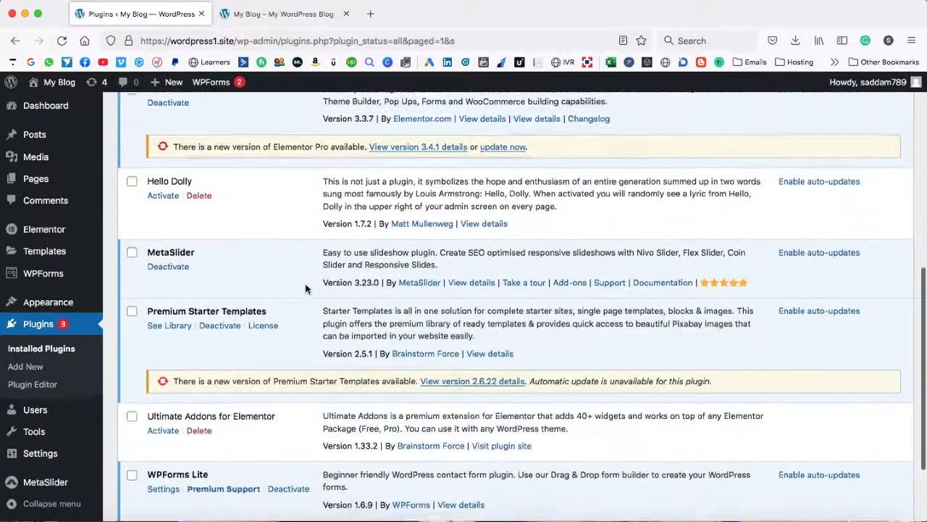
pyautogui.moveTo(57, 487)
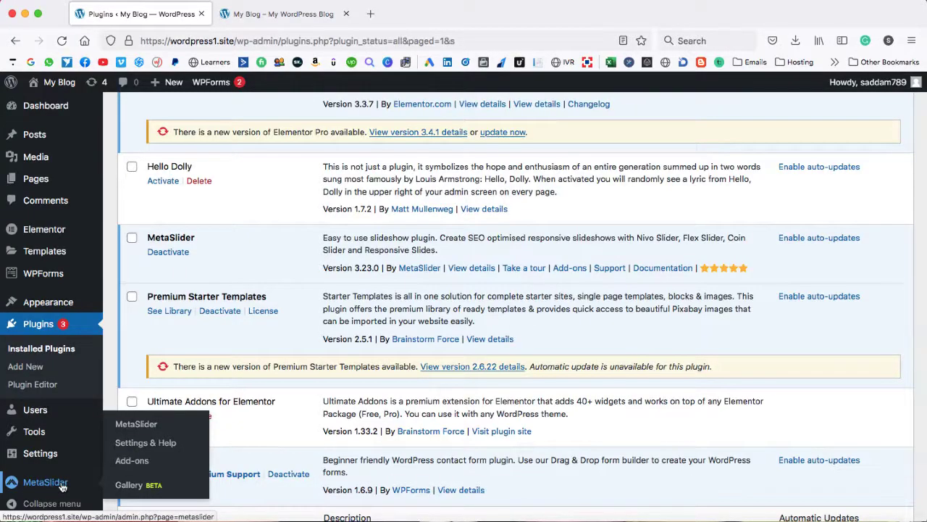
pyautogui.click(62, 487)
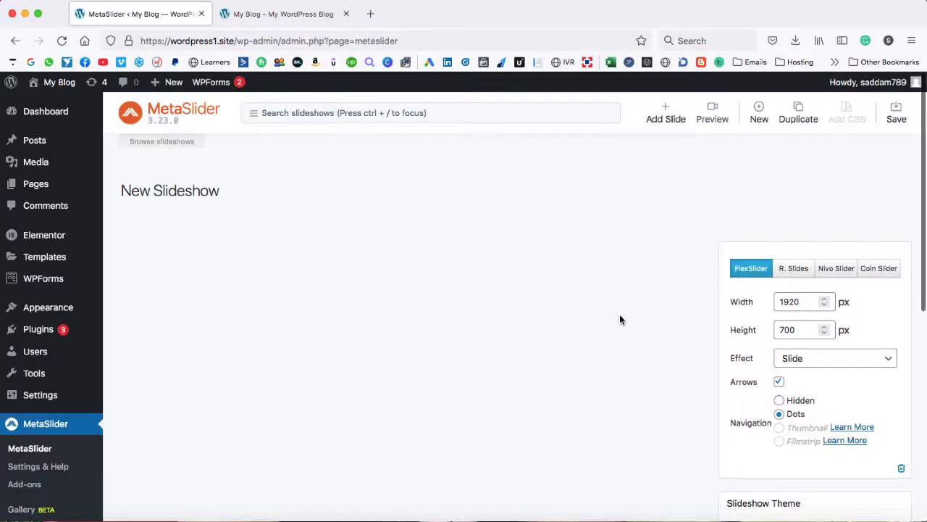
pyautogui.scroll(-1, 620, 319)
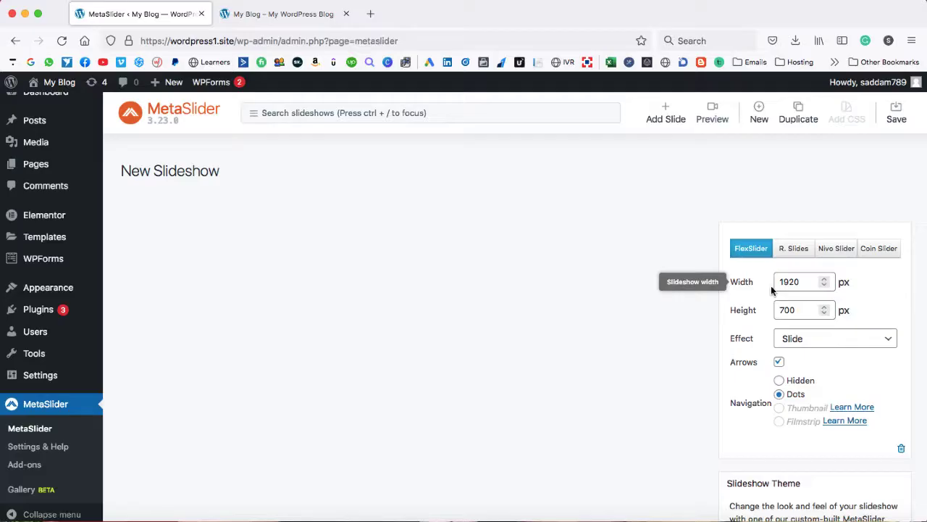
# - Open the Freepik website in a new browser tab and search its resources for "medical"
pyautogui.click(368, 13)
pyautogui.write('f')
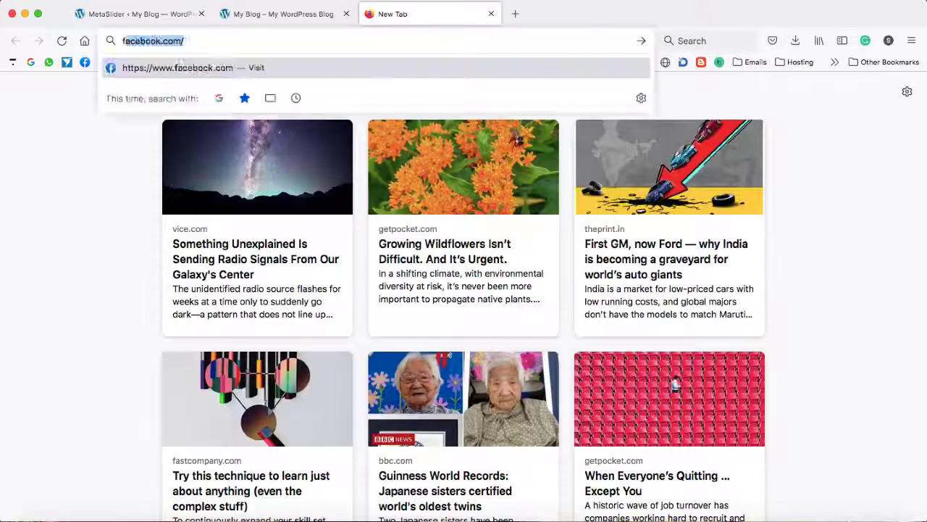
pyautogui.write('reepi')
pyautogui.press('Return')
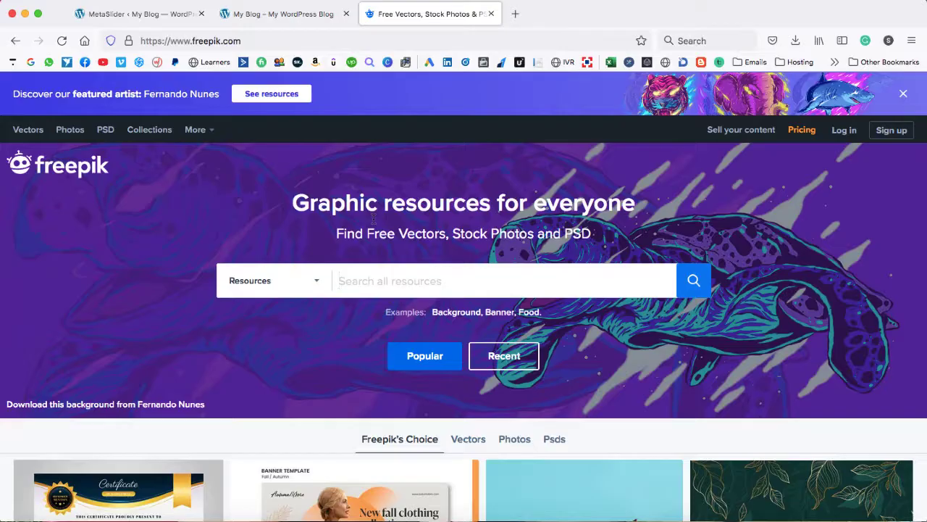
pyautogui.write('medical')
pyautogui.press('Return')
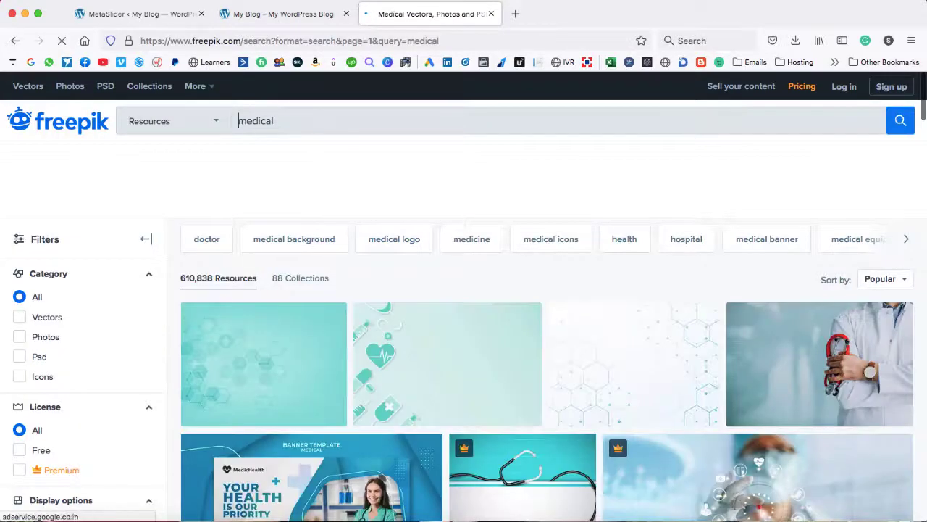
# - Browse the medical images and limit the results to the Free license
pyautogui.scroll(-3, 544, 297)
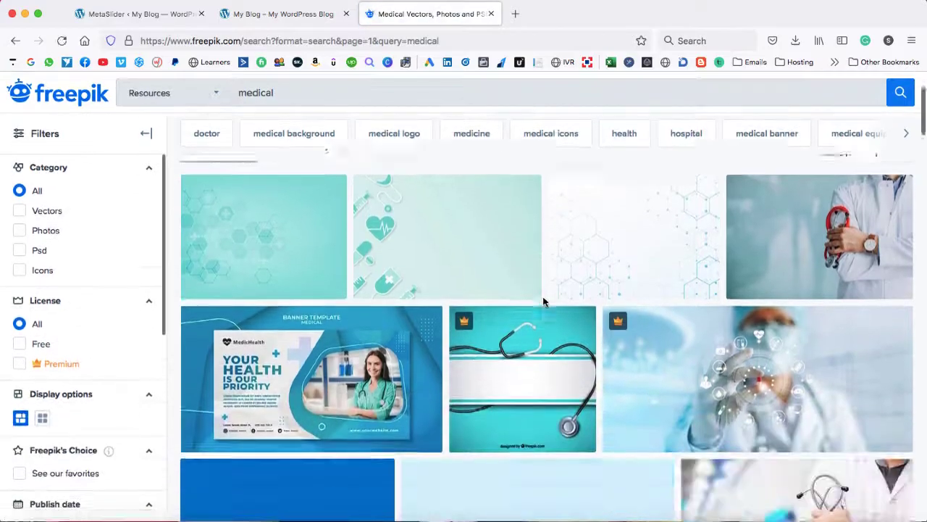
pyautogui.scroll(-3, 543, 301)
pyautogui.scroll(3, 545, 301)
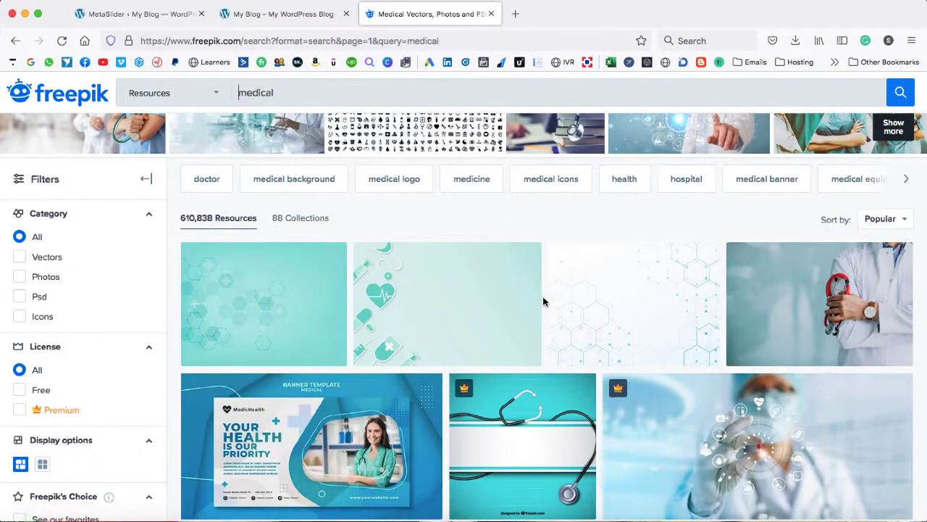
pyautogui.scroll(2, 544, 302)
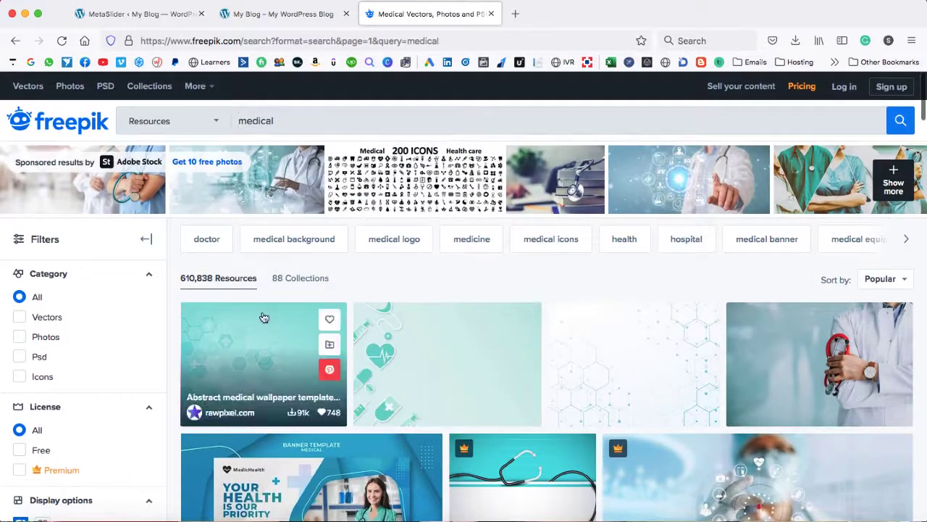
pyautogui.scroll(-2, 163, 307)
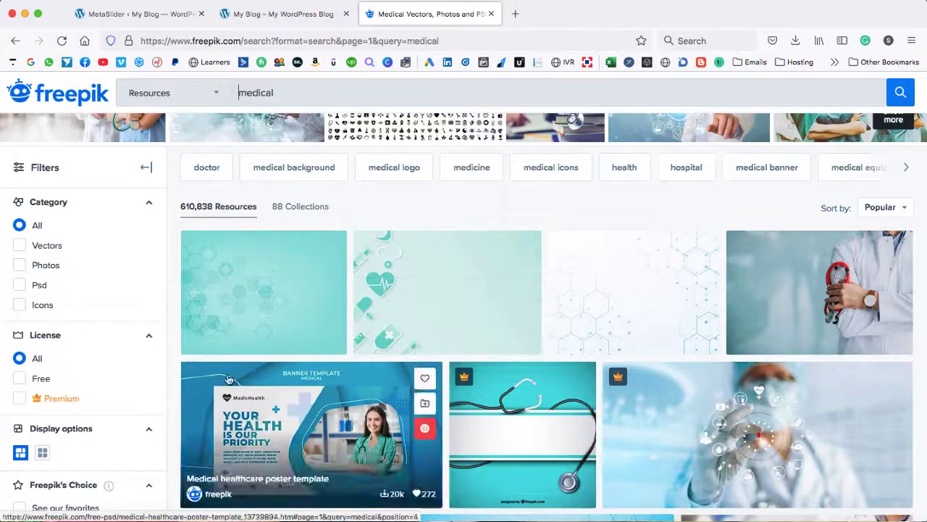
pyautogui.click(18, 380)
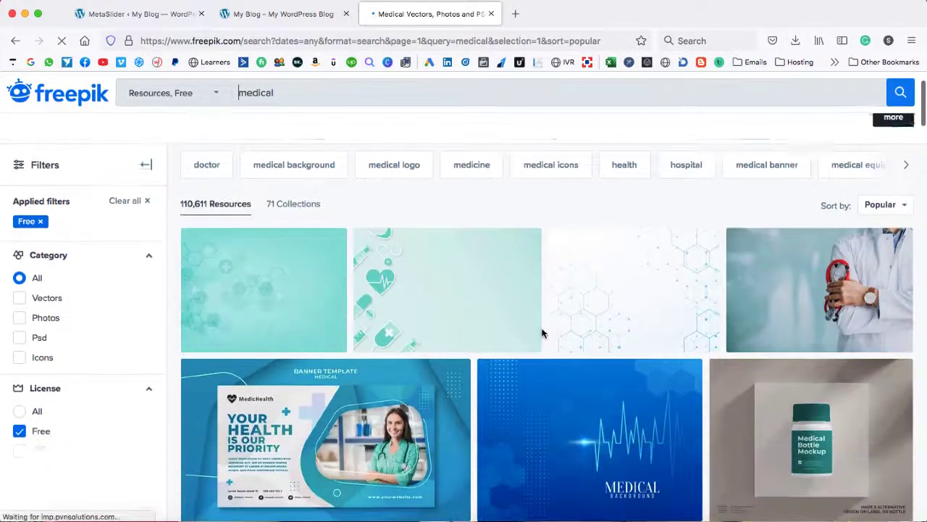
# - Download the free photo of a doctor with a stethoscope in the hands as a JPEG into folder 1 on the Desktop
pyautogui.scroll(-3, 735, 422)
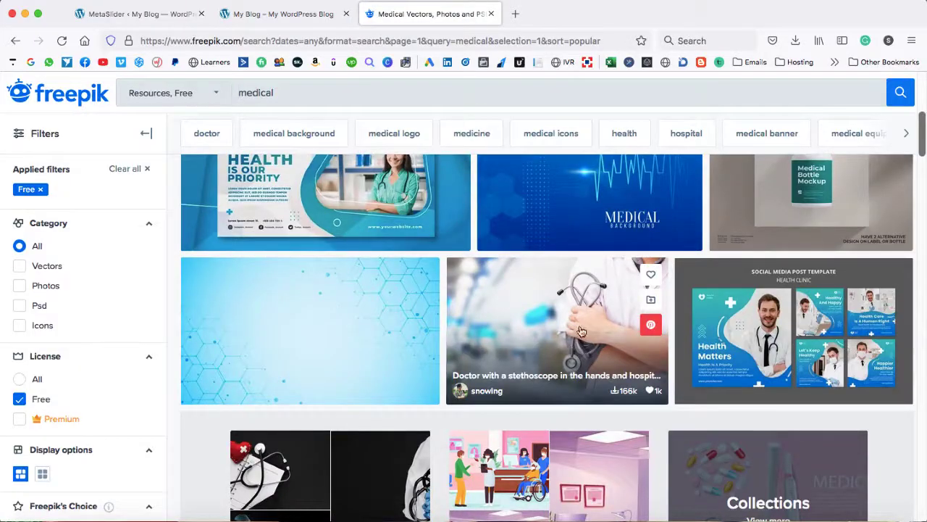
pyautogui.click(549, 321)
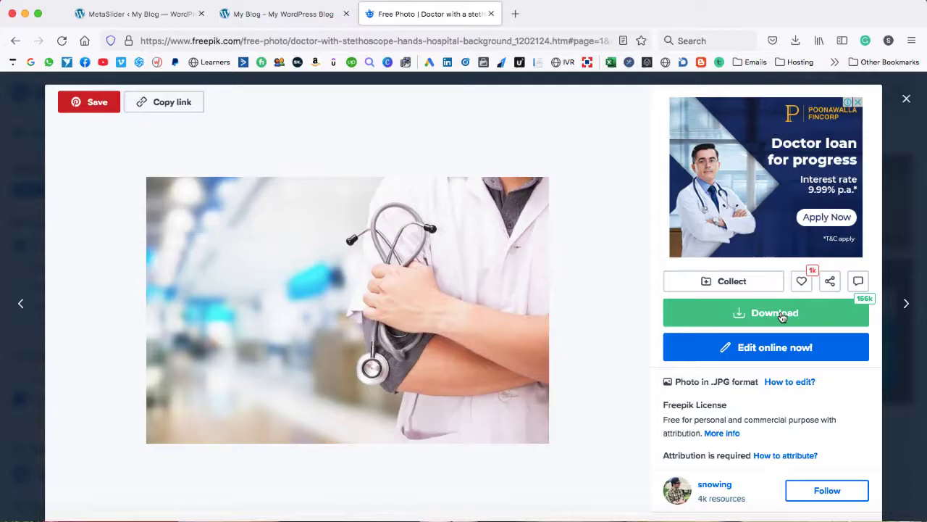
pyautogui.click(782, 317)
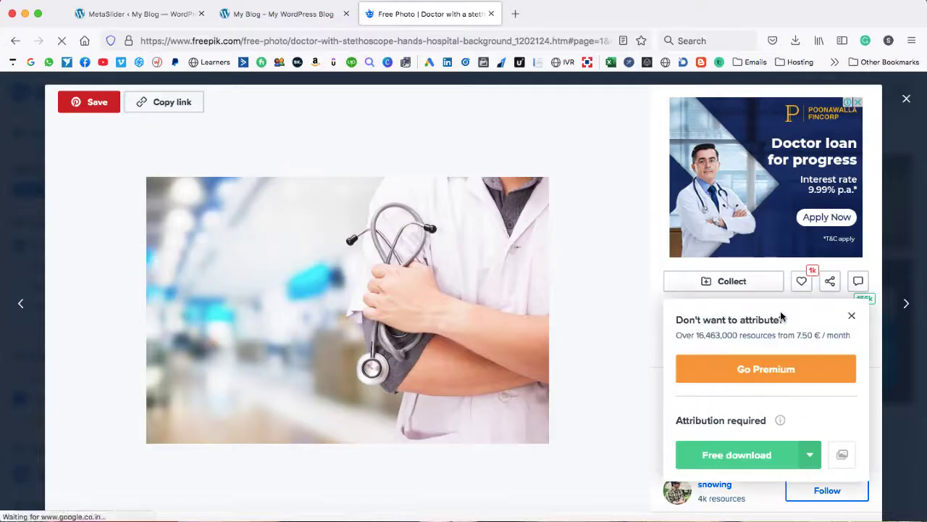
pyautogui.click(729, 457)
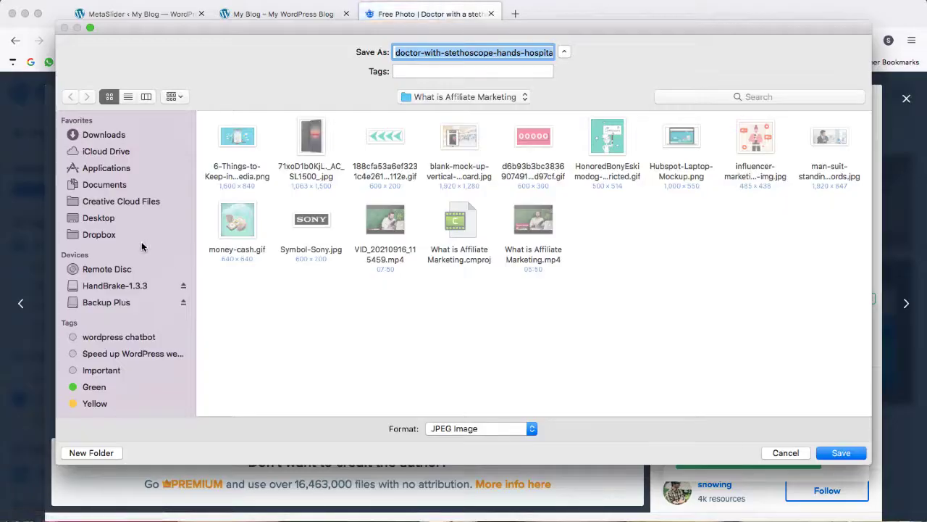
pyautogui.click(102, 219)
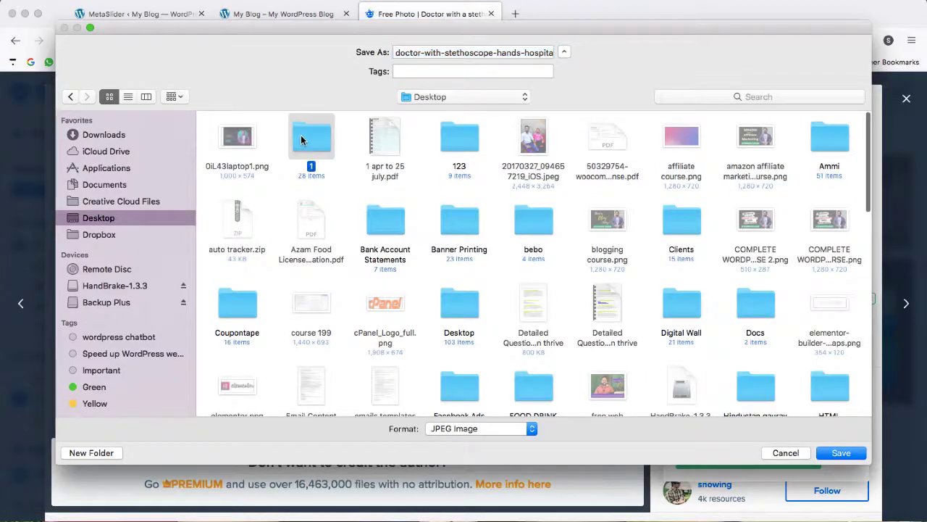
pyautogui.doubleClick(302, 140)
pyautogui.click(841, 452)
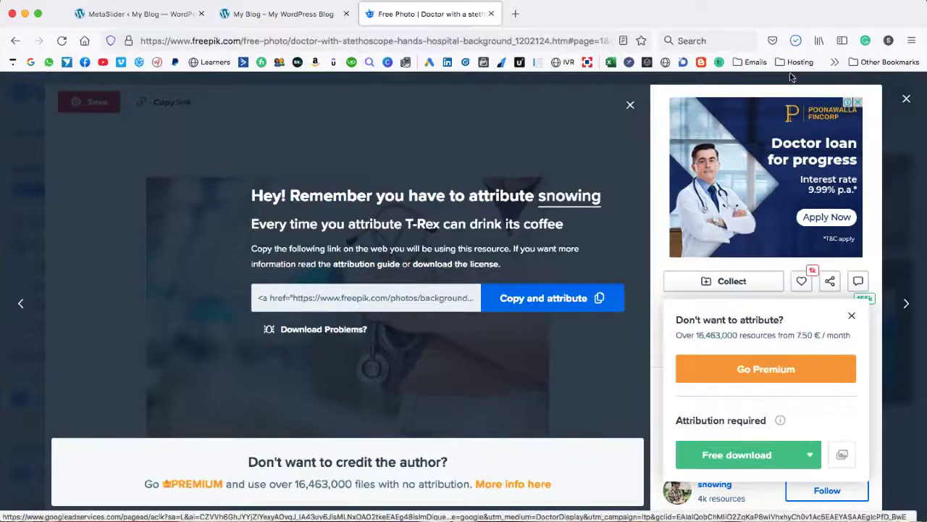
# - Open the downloaded doctor photo, resize it proportionally to a width of 1920 pixels, and close it
pyautogui.click(796, 40)
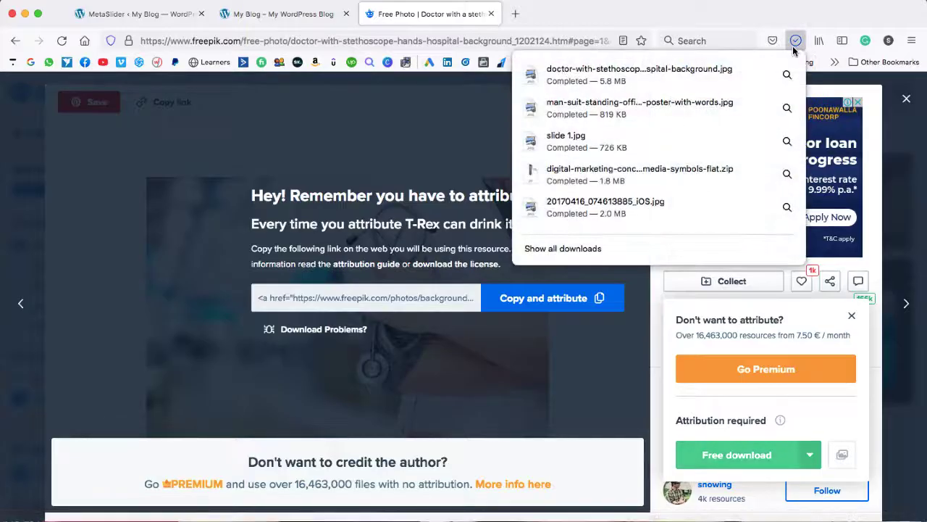
pyautogui.click(622, 75)
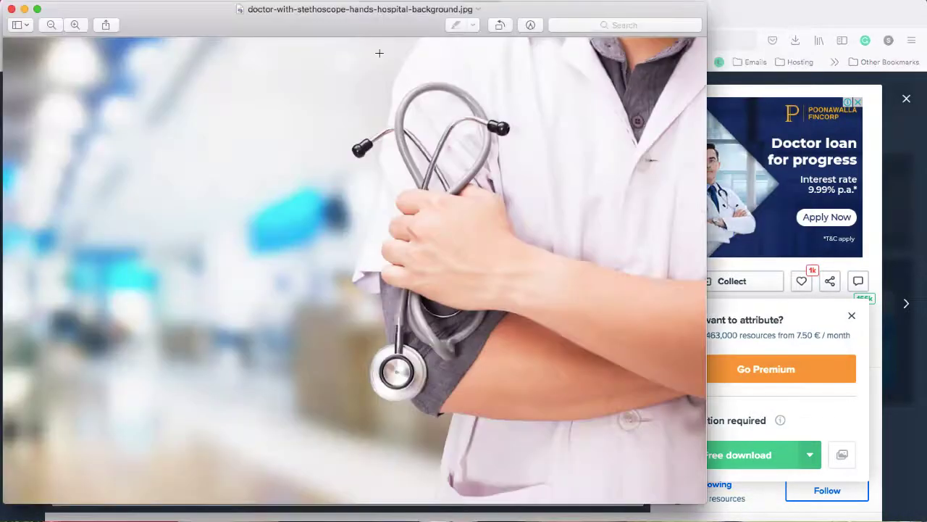
pyautogui.click(207, 1)
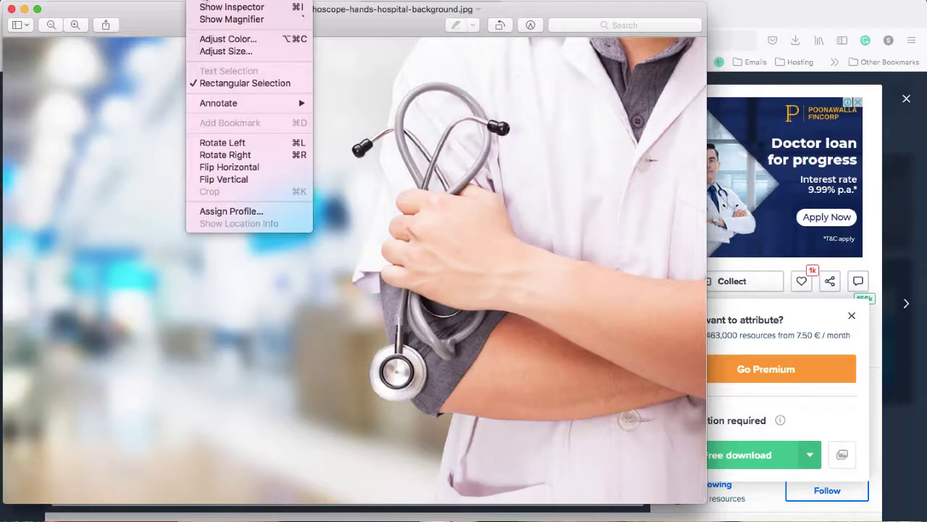
pyautogui.click(215, 52)
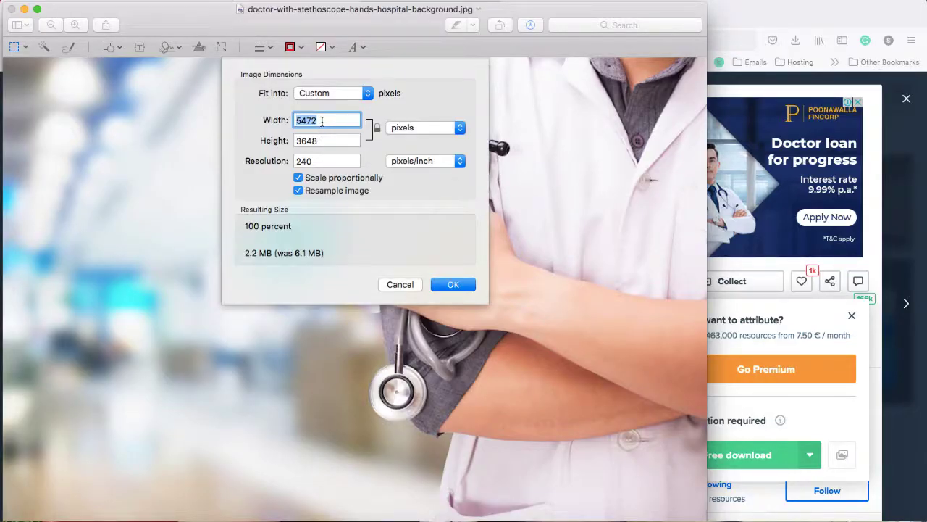
pyautogui.write('1920')
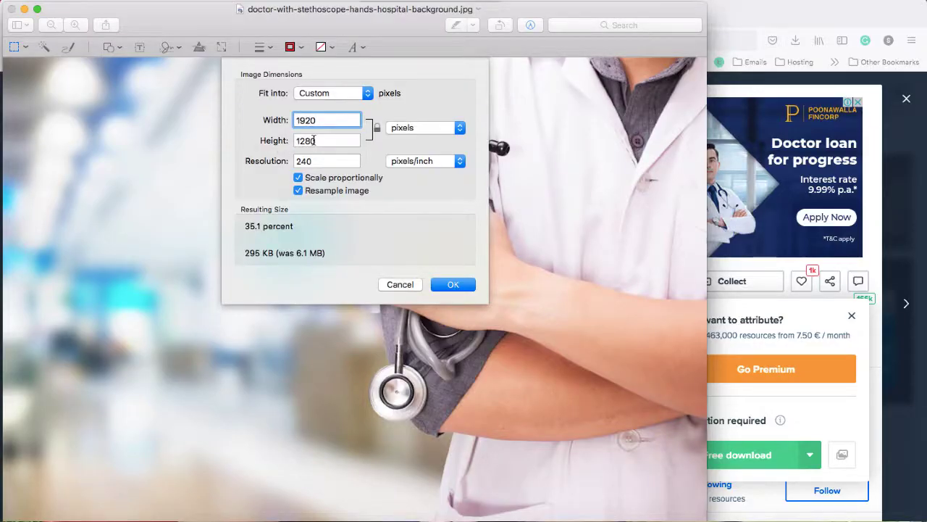
pyautogui.click(445, 284)
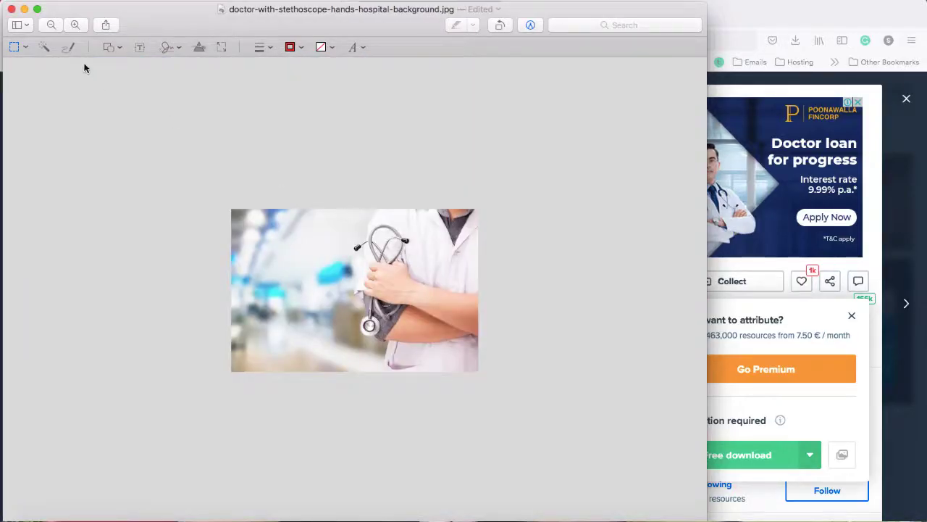
pyautogui.click(11, 10)
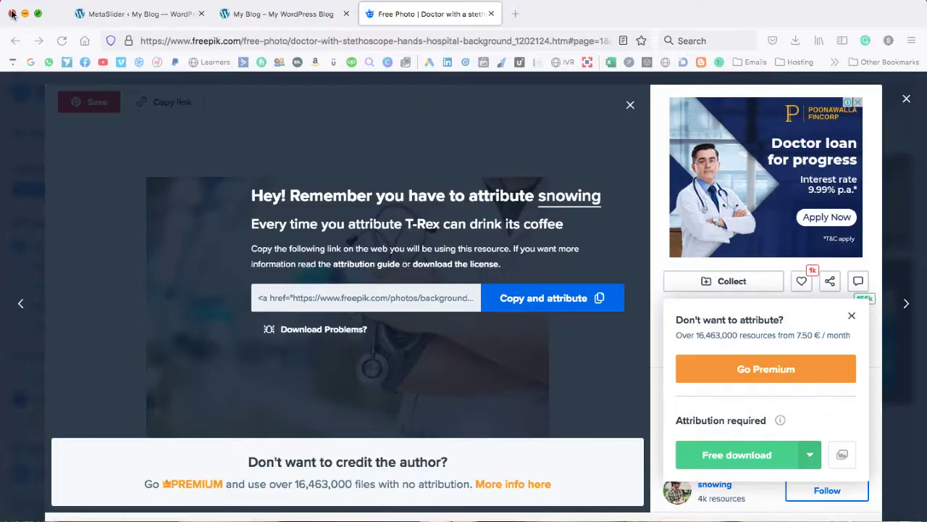
# - Open the ezgif.com home page in a new browser tab
pyautogui.click(515, 13)
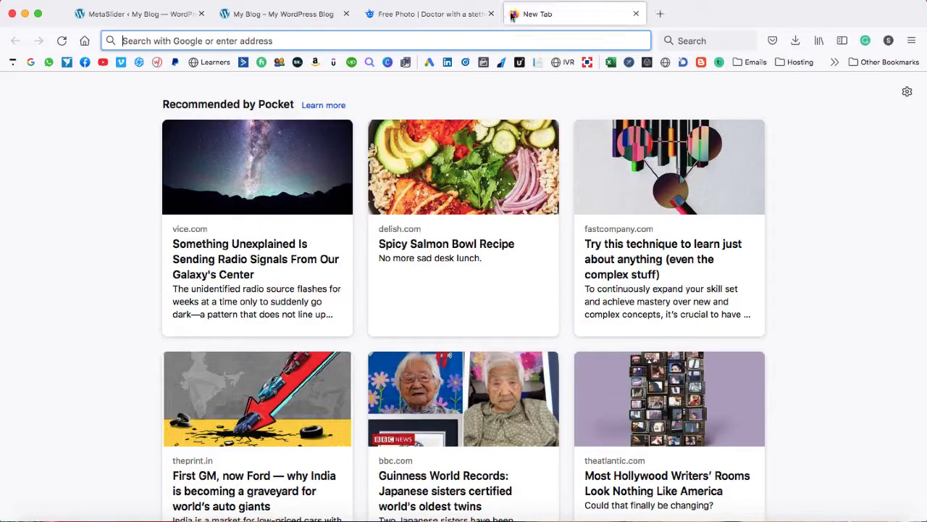
pyautogui.click(406, 61)
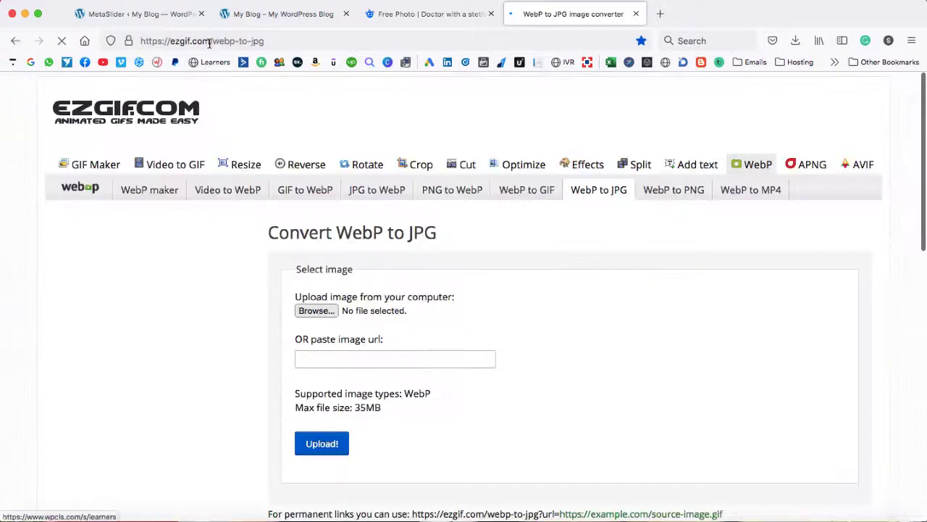
pyautogui.moveTo(210, 42); pyautogui.dragTo(276, 42)
pyautogui.press('BackSpace')
pyautogui.press('super+a')
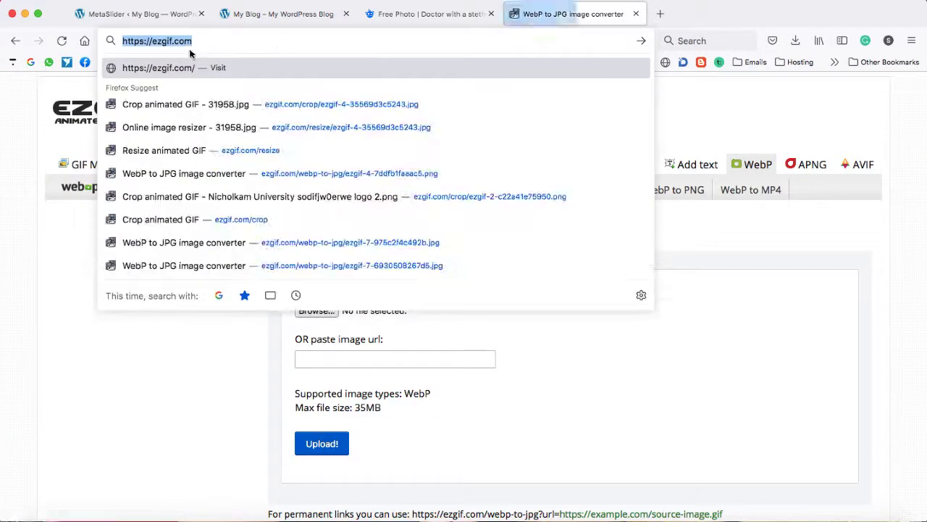
pyautogui.click(203, 42)
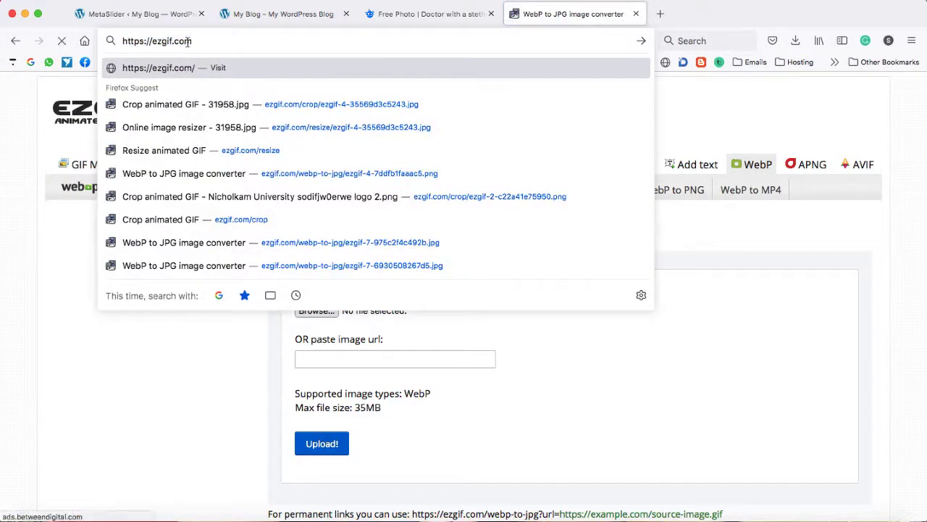
pyautogui.press('Return')
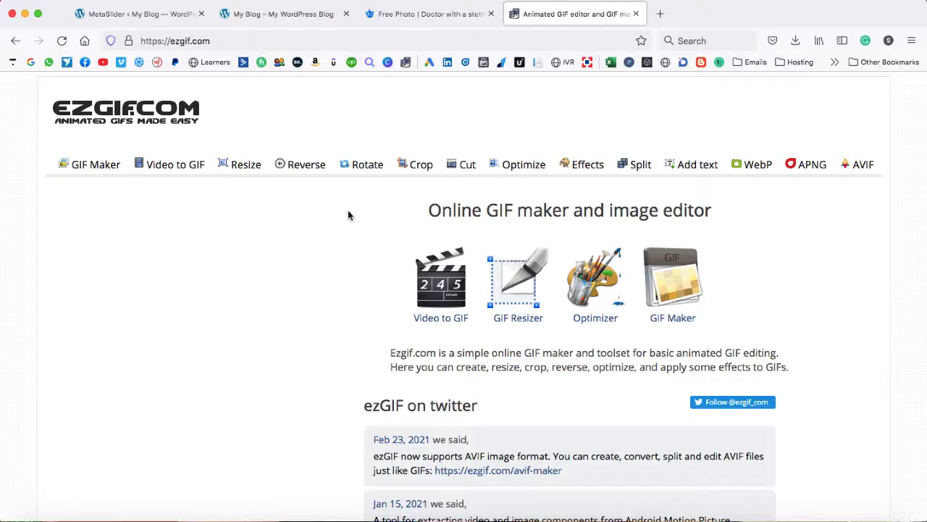
# - Upload doctor-with-stethoscope-hands-hospital-background.jpg from folder 1 to ezgif's Crop tool
pyautogui.click(415, 168)
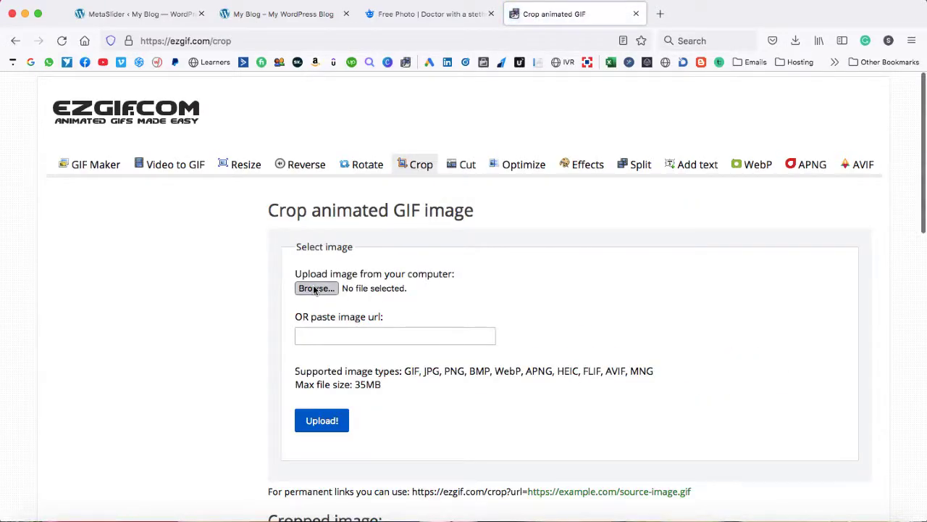
pyautogui.click(314, 289)
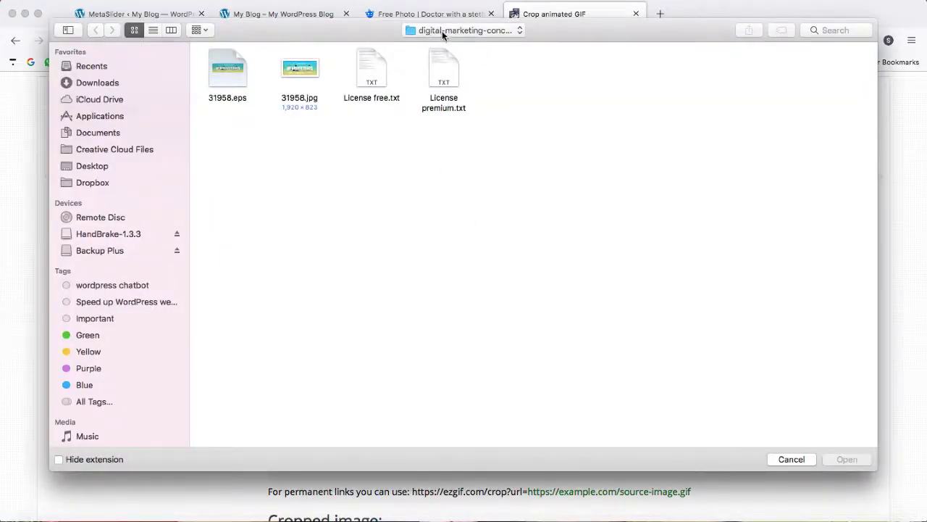
pyautogui.click(442, 31)
pyautogui.click(434, 46)
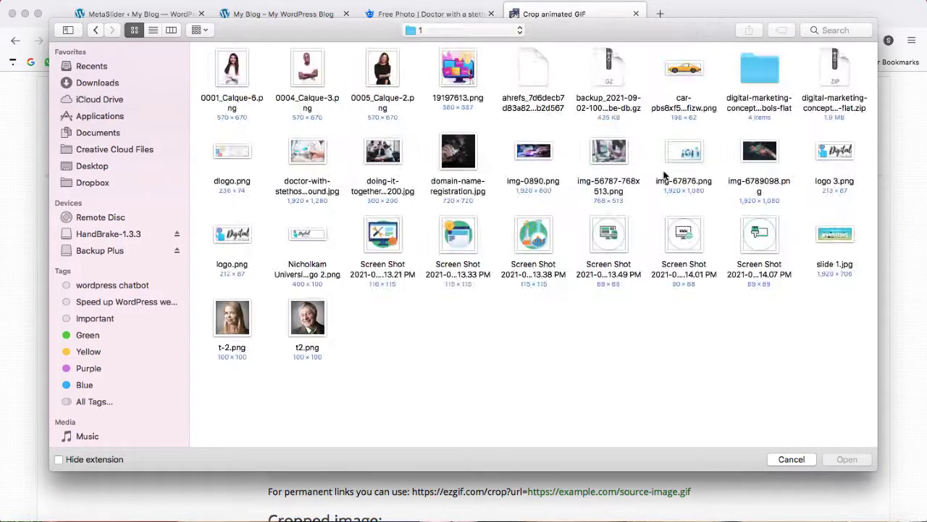
pyautogui.click(316, 200)
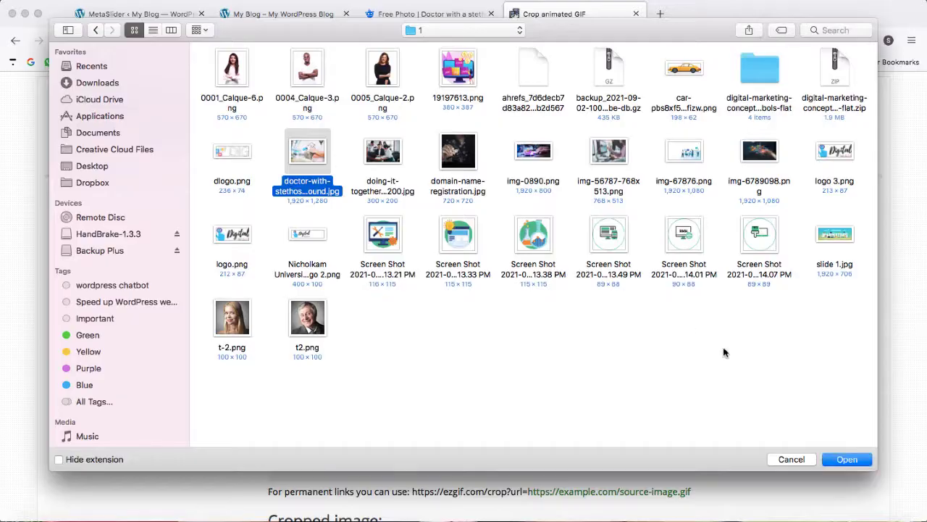
pyautogui.click(846, 459)
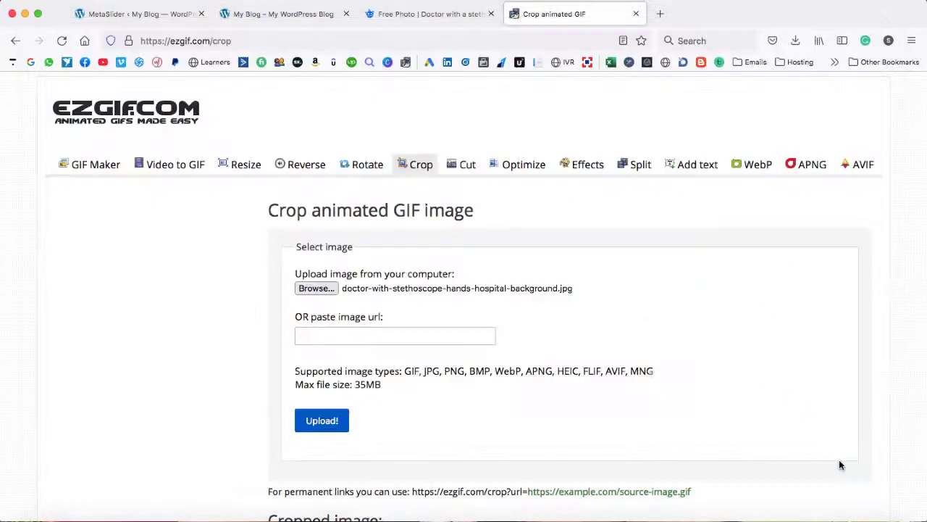
pyautogui.click(320, 422)
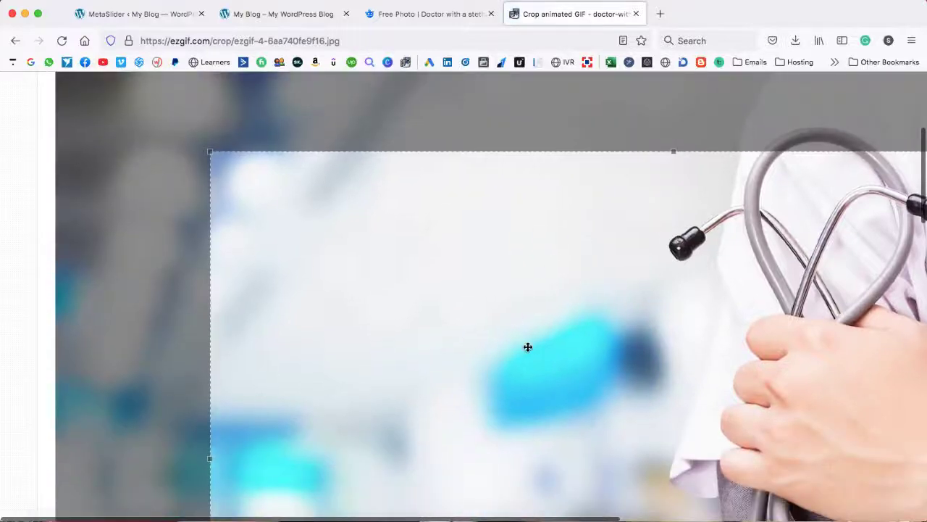
# - Widen the crop selection on both sides so it spans the photo's full 1920 px width
pyautogui.scroll(-3, 528, 347)
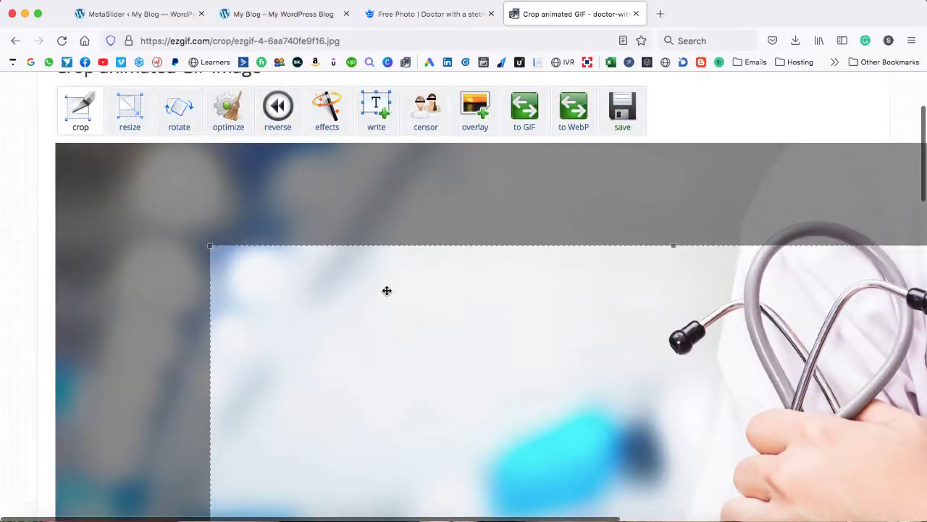
pyautogui.scroll(-4, 387, 290)
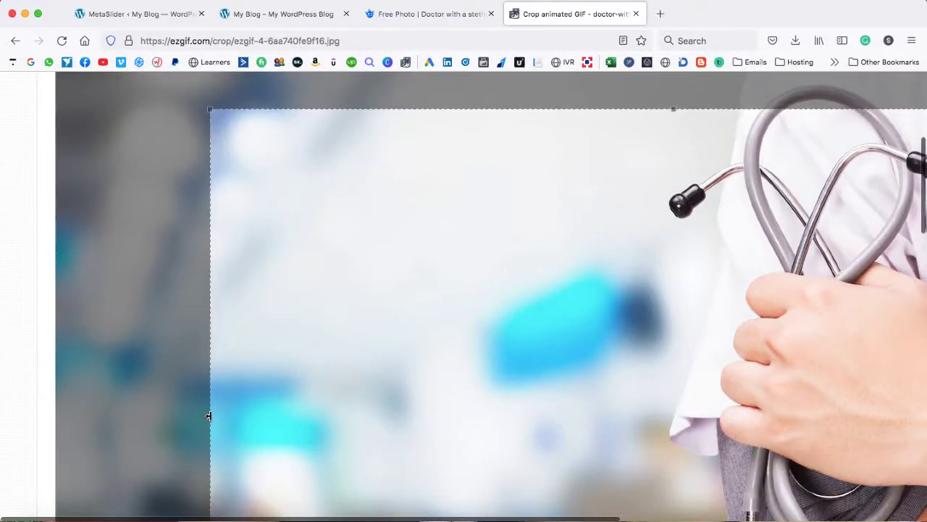
pyautogui.moveTo(209, 416); pyautogui.dragTo(49, 410)
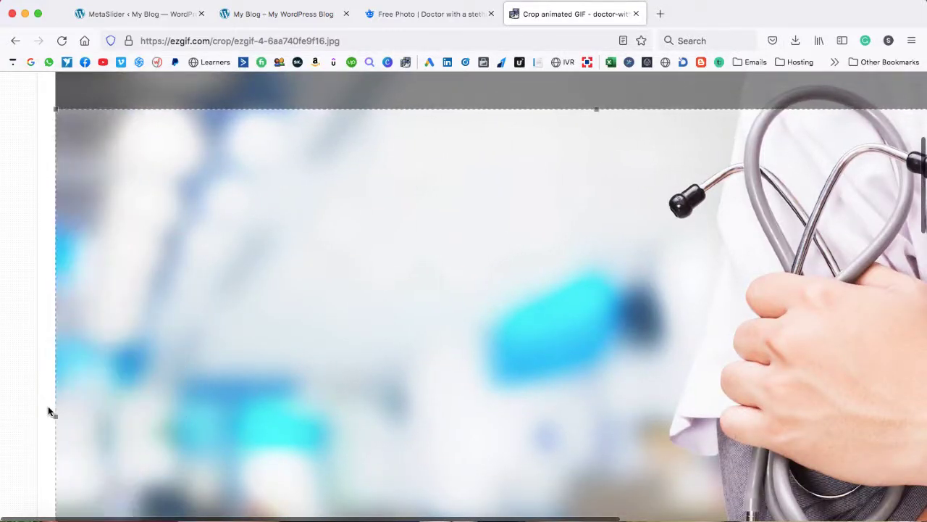
pyautogui.hscroll(10, 594, 323)
pyautogui.hscroll(-1, 608, 323)
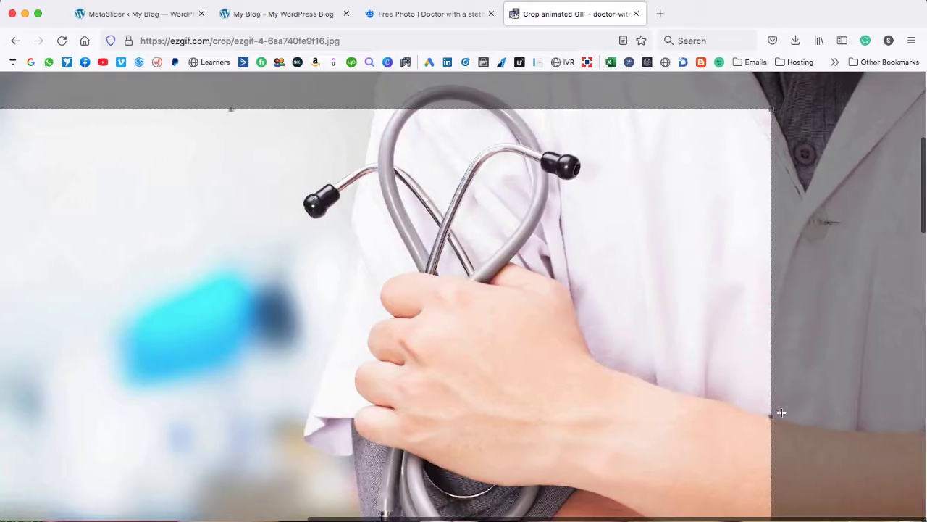
pyautogui.moveTo(772, 415); pyautogui.dragTo(925, 413)
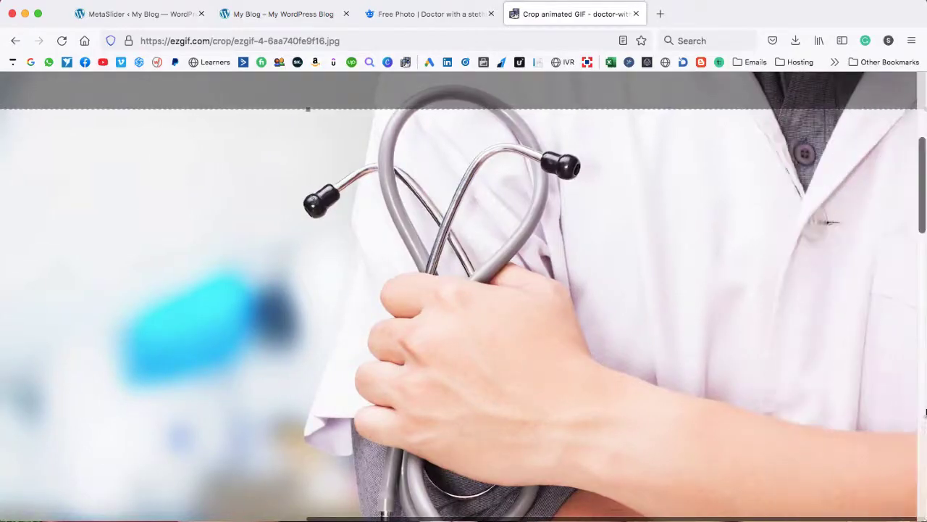
# - Adjust the crop selection's upper and lower edges to start about 111 px down with a height of about 956 px, and crop the image
pyautogui.scroll(5, 573, 275)
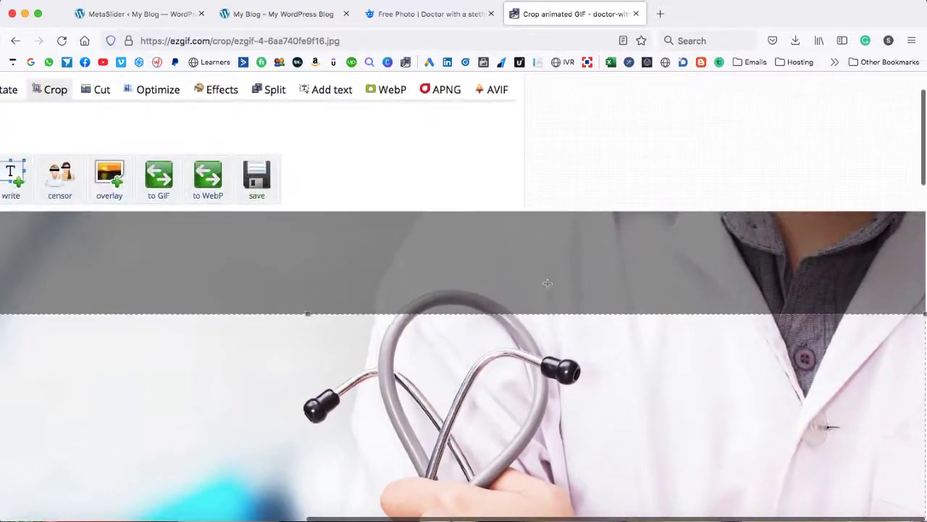
pyautogui.moveTo(308, 314); pyautogui.dragTo(309, 281)
pyautogui.scroll(-8, 356, 325)
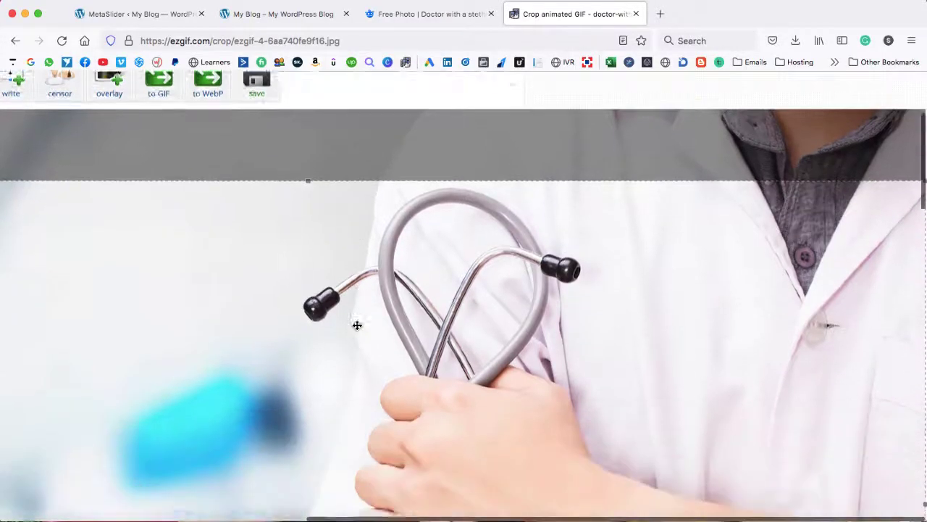
pyautogui.scroll(-4, 357, 326)
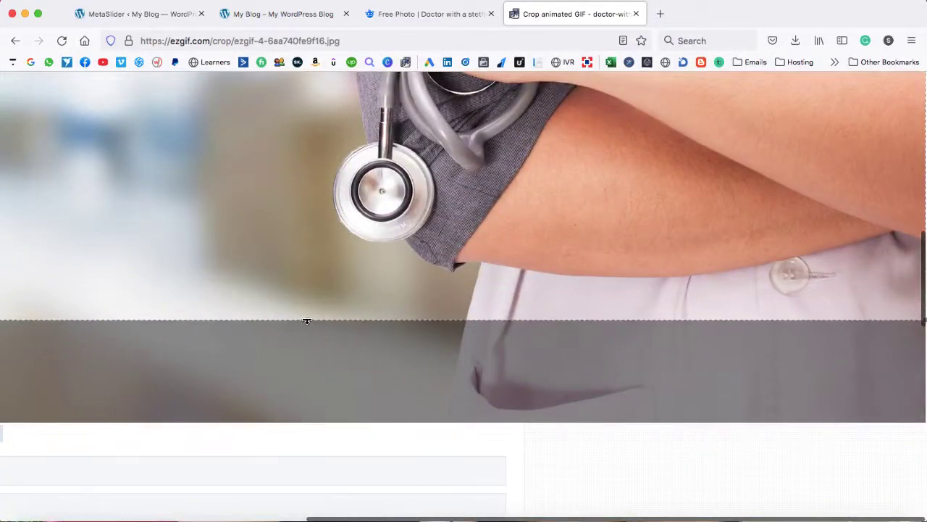
pyautogui.moveTo(306, 321); pyautogui.dragTo(306, 286)
pyautogui.scroll(11, 517, 167)
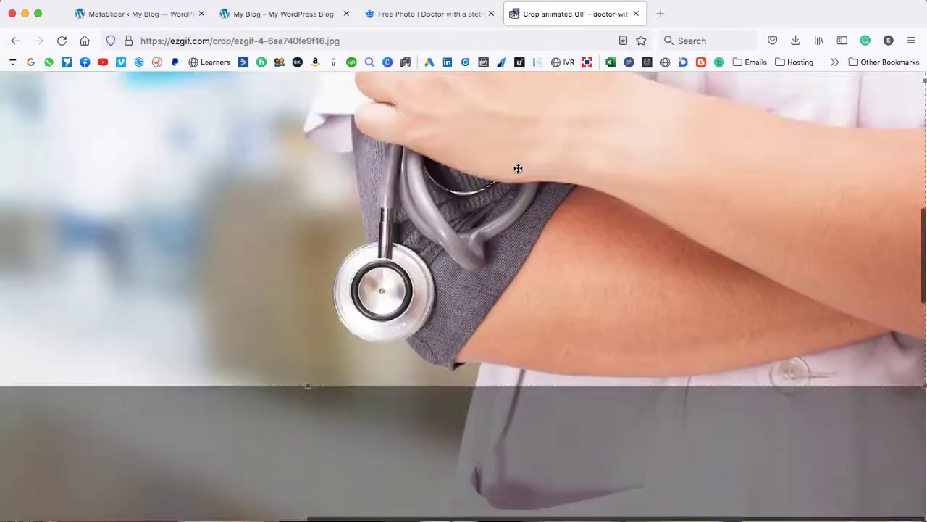
pyautogui.hscroll(-10, 518, 168)
pyautogui.scroll(1, 519, 169)
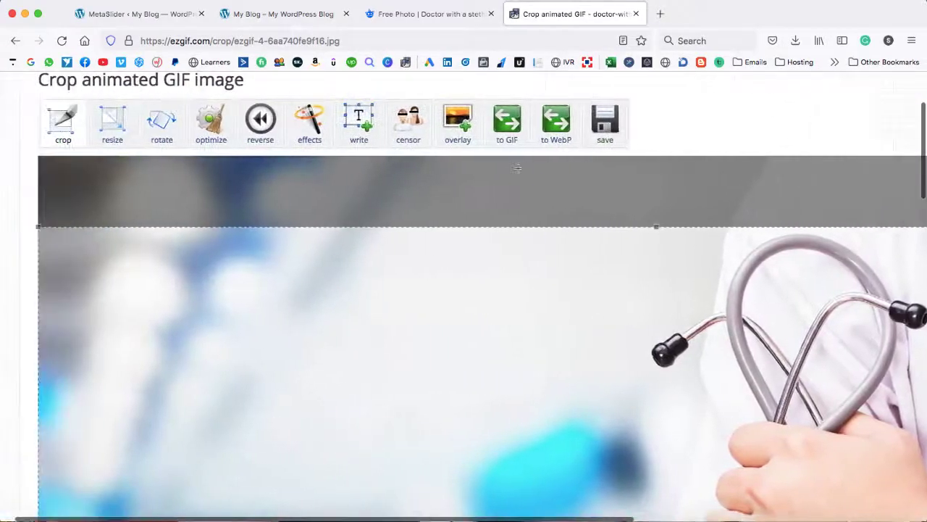
pyautogui.scroll(-15, 582, 197)
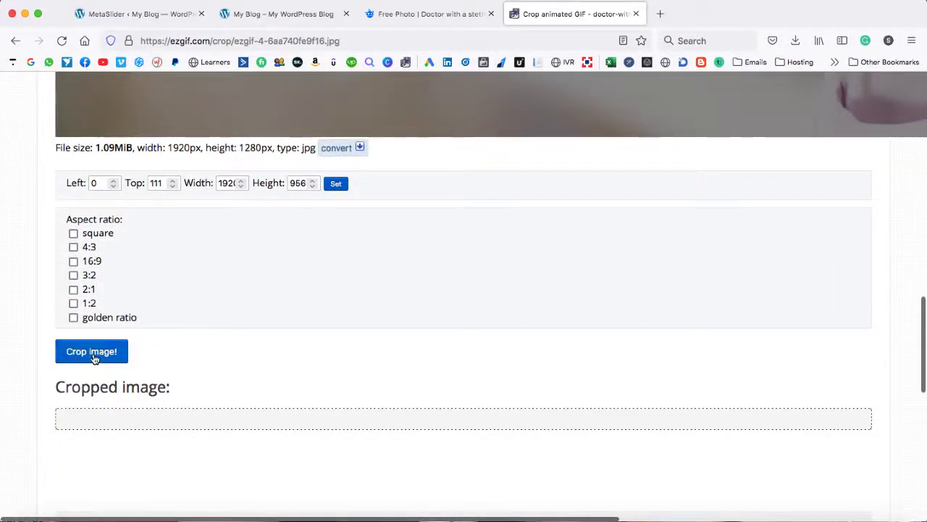
pyautogui.click(93, 352)
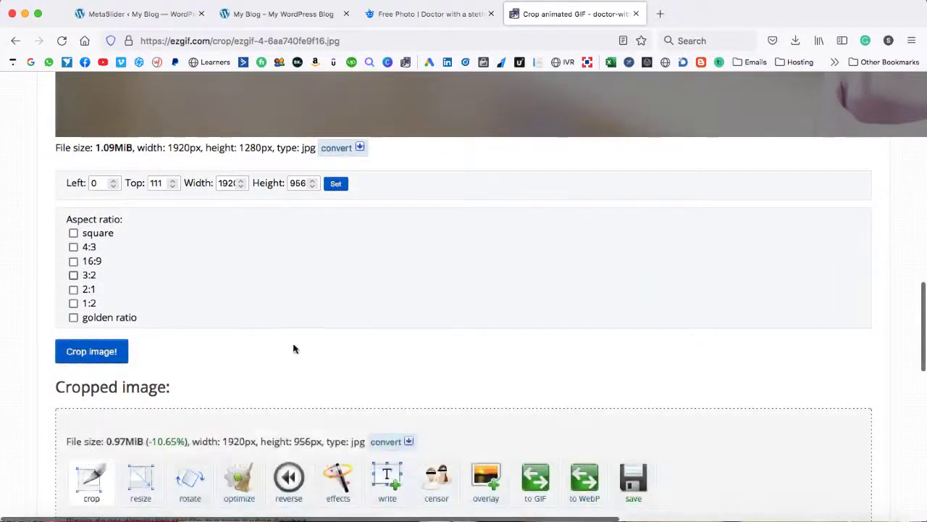
# - Review the cropped doctor photo and save it as a JPG named "cropped image" in folder 1
pyautogui.scroll(-10, 409, 299)
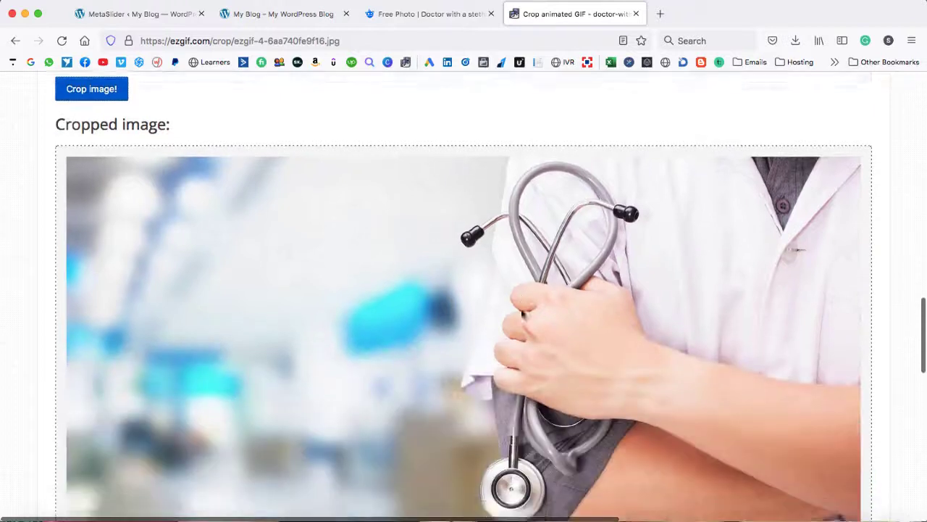
pyautogui.scroll(2, 521, 312)
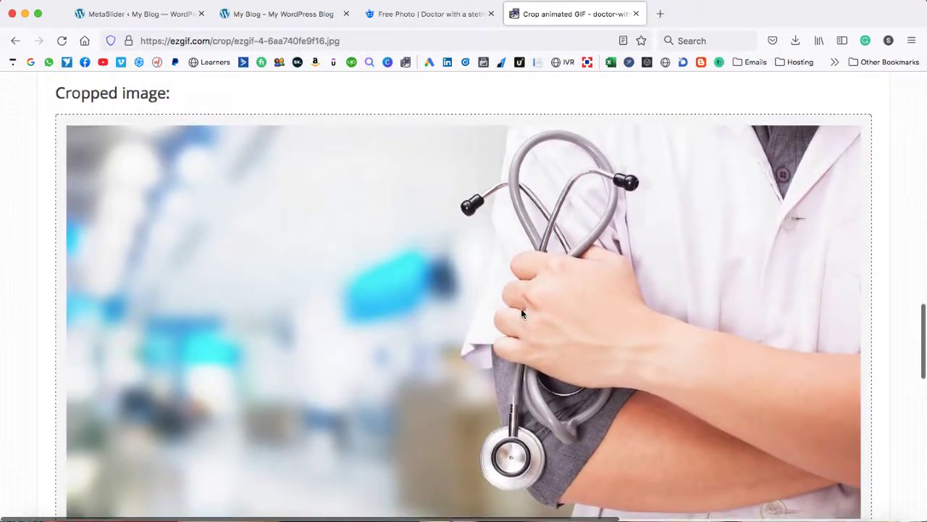
pyautogui.scroll(-5, 522, 313)
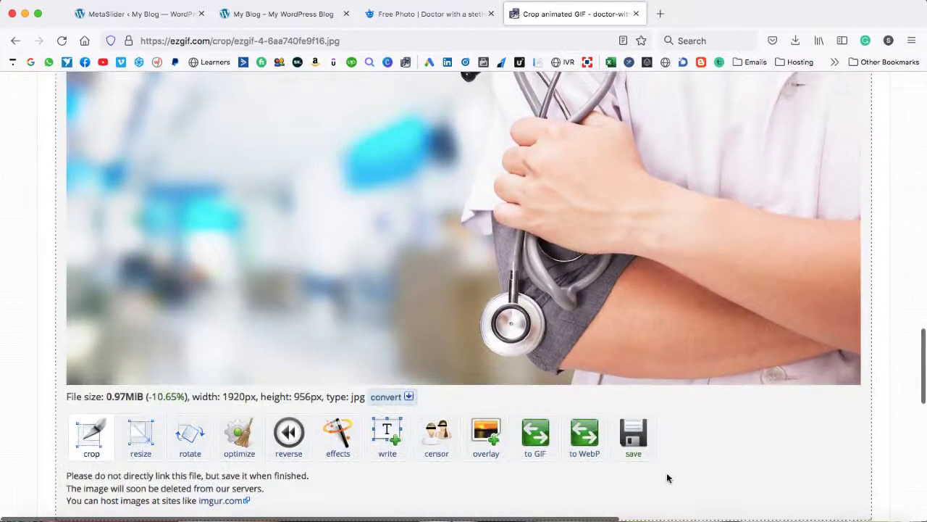
pyautogui.click(635, 444)
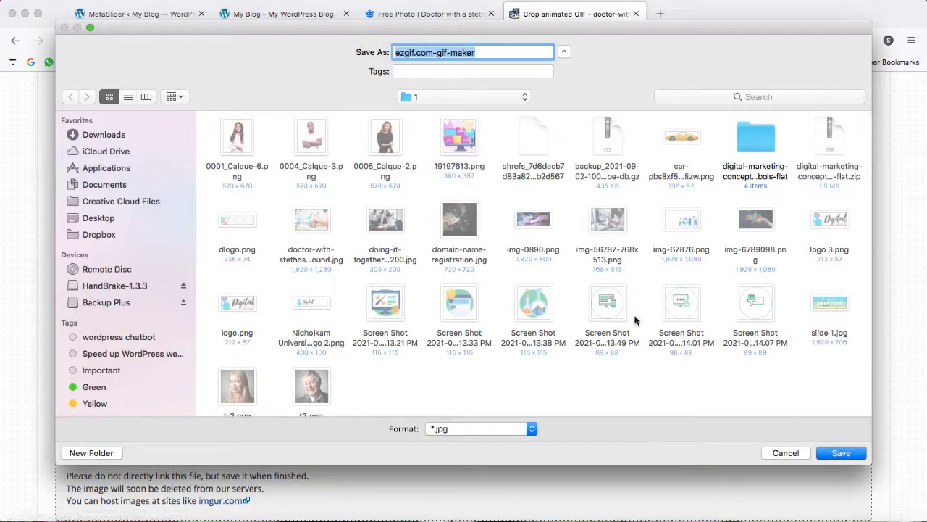
pyautogui.write('cropped')
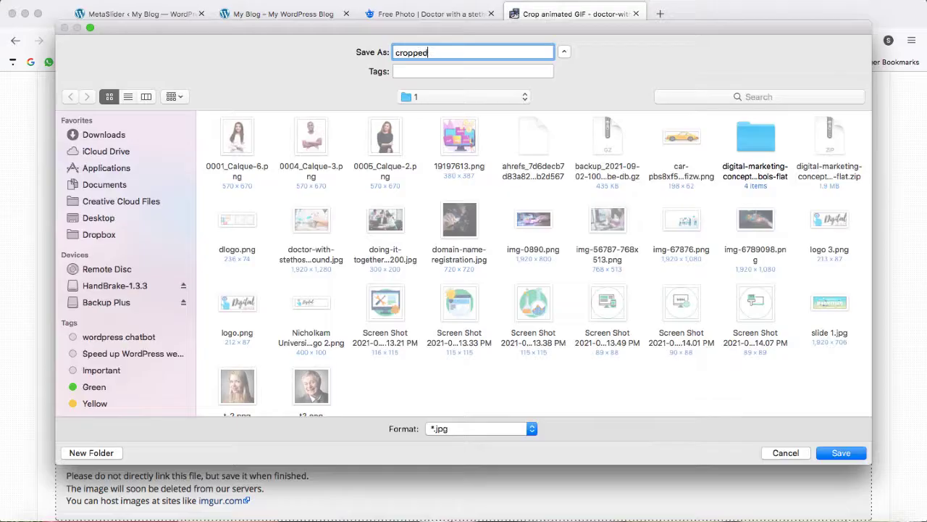
pyautogui.write(' image')
pyautogui.press('Return')
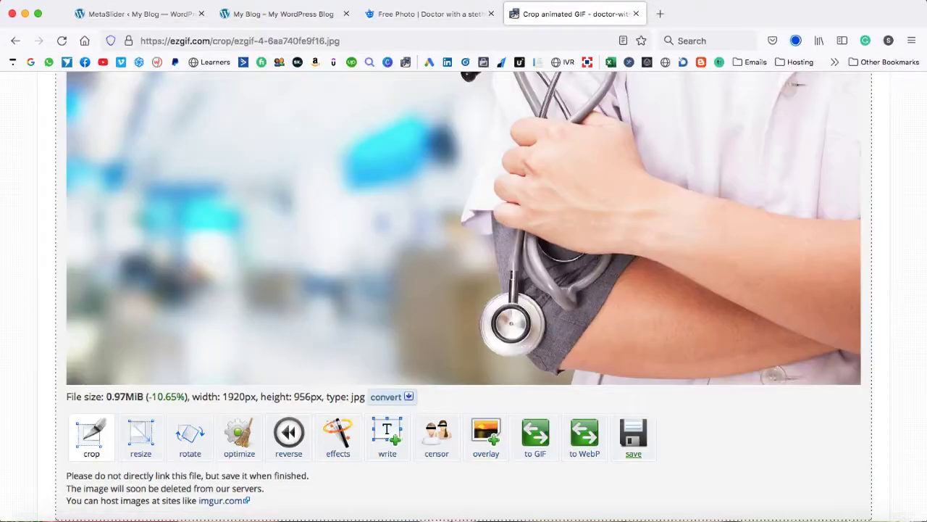
# - Open the downloaded cropped image.jpg, check its pixel dimensions with Adjust Size, and close it
pyautogui.click(795, 40)
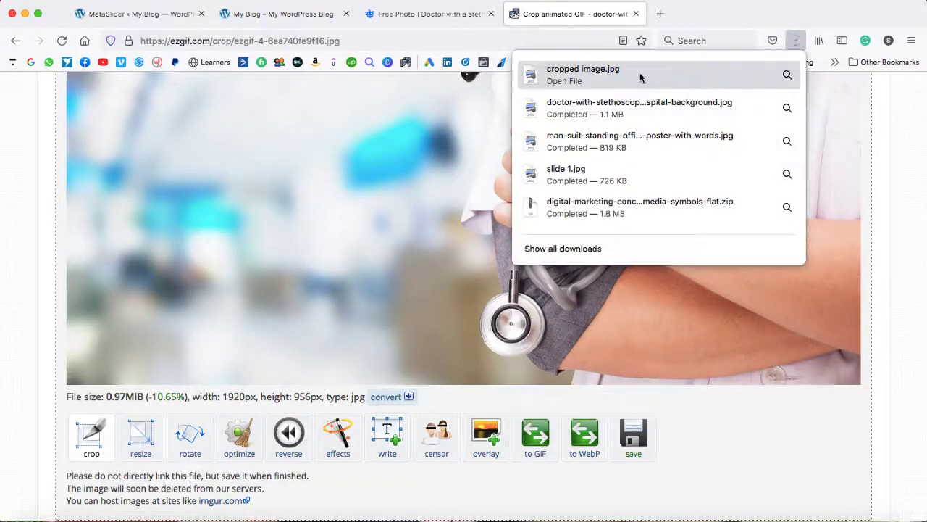
pyautogui.click(640, 72)
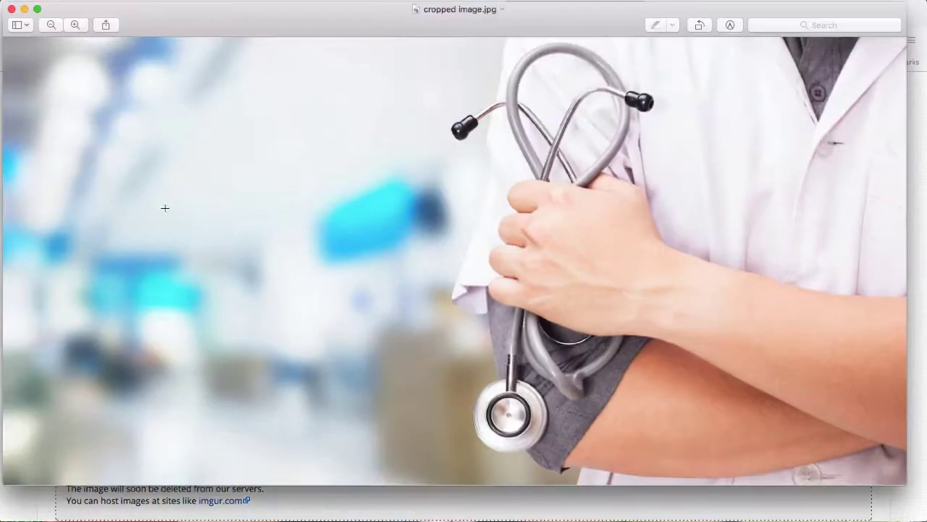
pyautogui.click(202, 1)
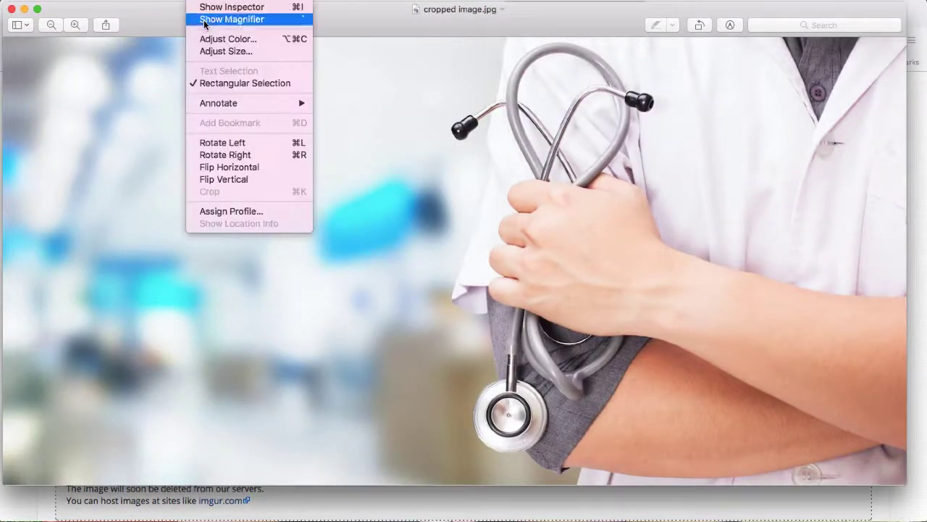
pyautogui.click(211, 53)
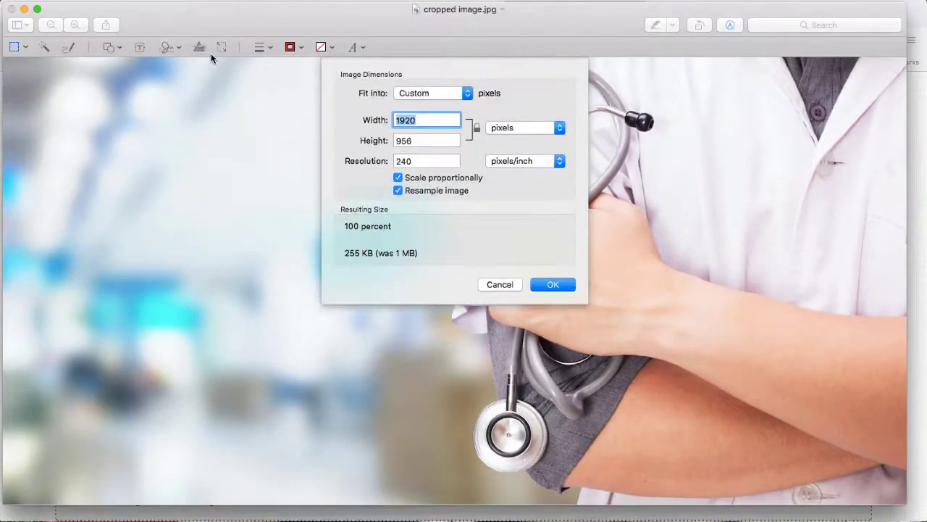
pyautogui.click(544, 286)
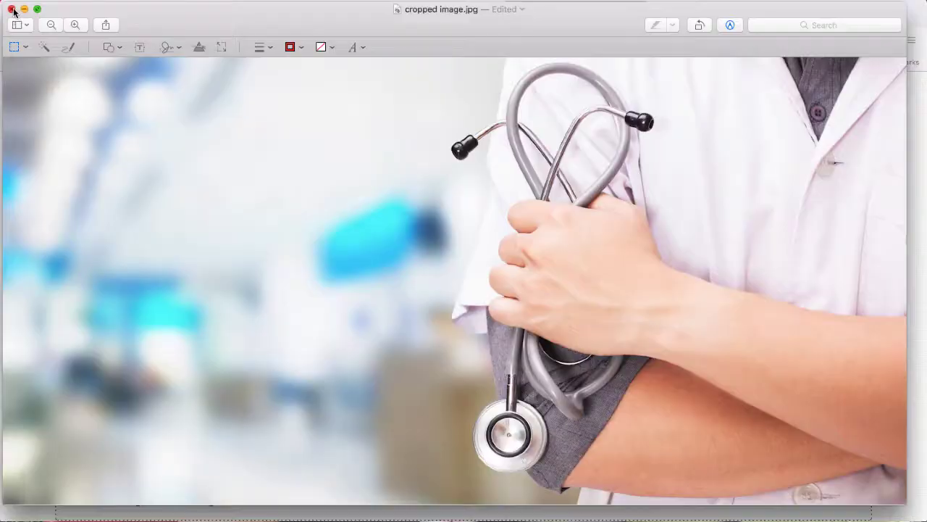
pyautogui.click(12, 9)
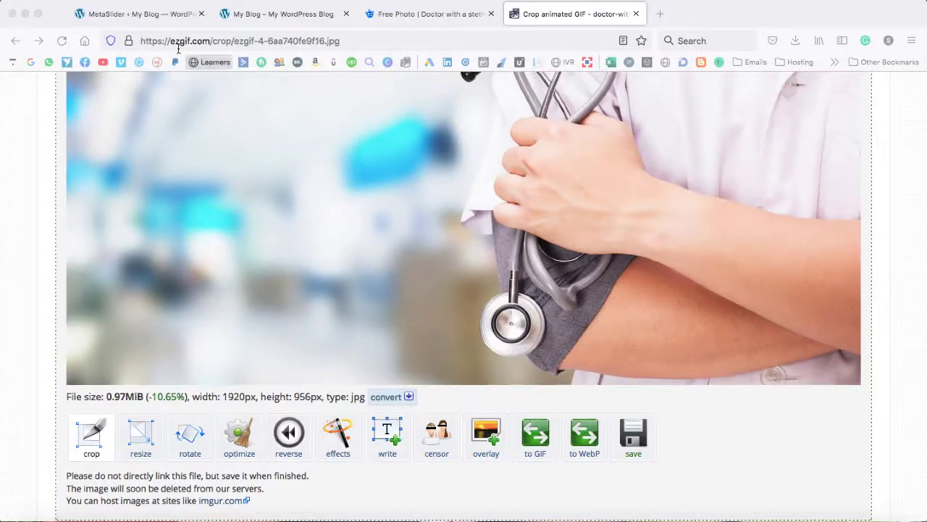
# - Switch to the MetaSlider page, upload cropped image.jpg as a new image slide, and add it to the slideshow
pyautogui.click(135, 14)
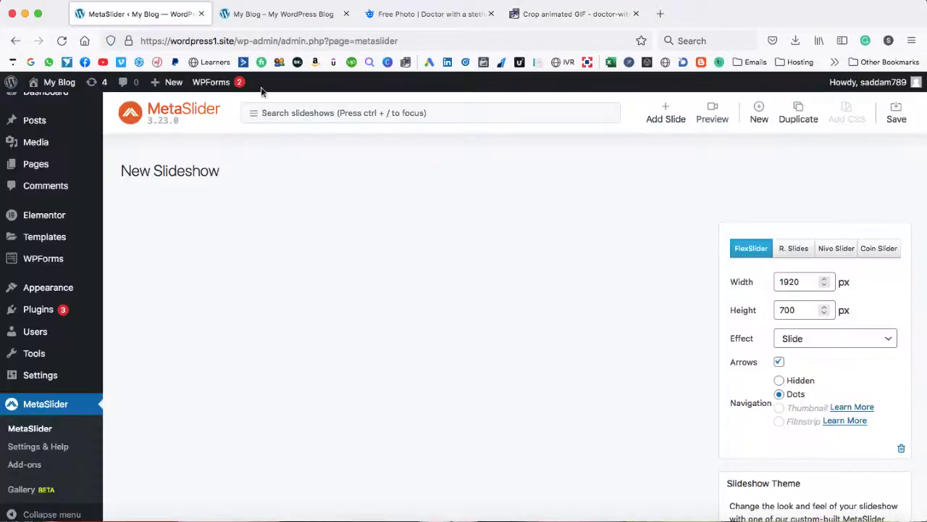
pyautogui.click(666, 115)
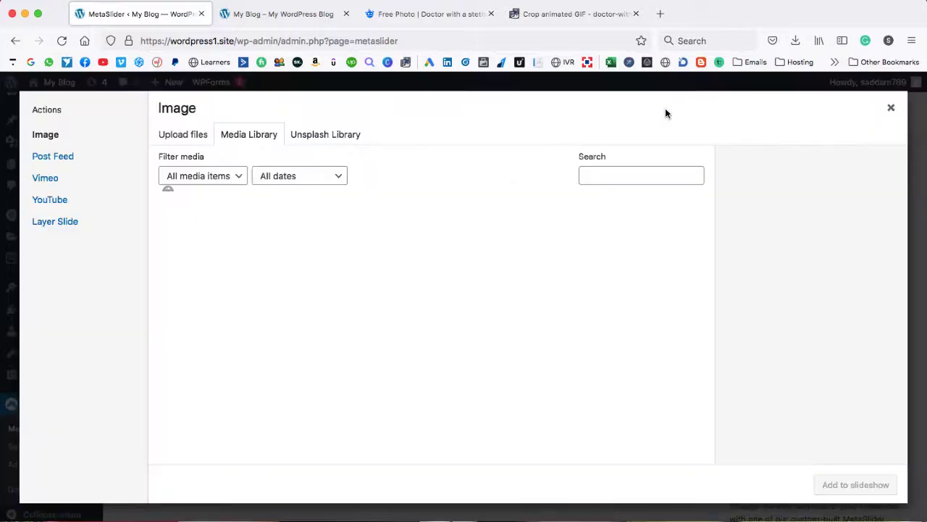
pyautogui.click(185, 139)
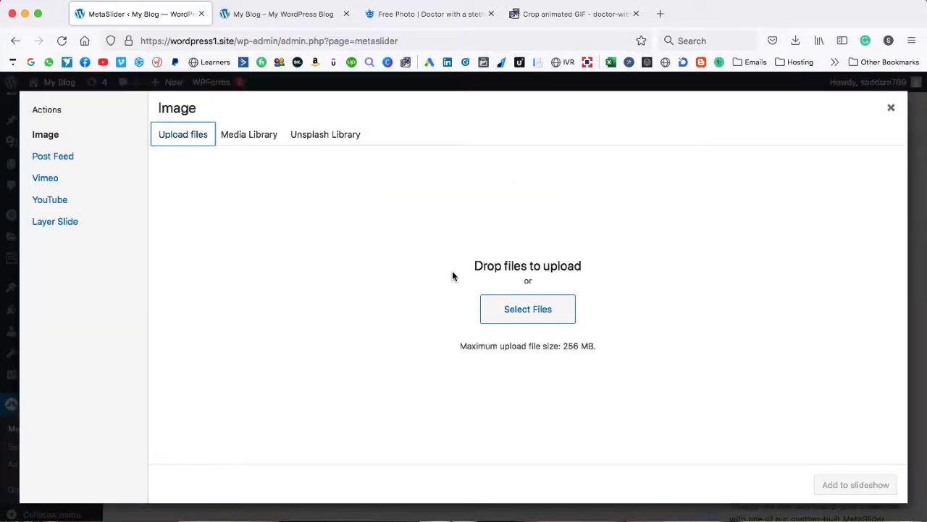
pyautogui.click(534, 311)
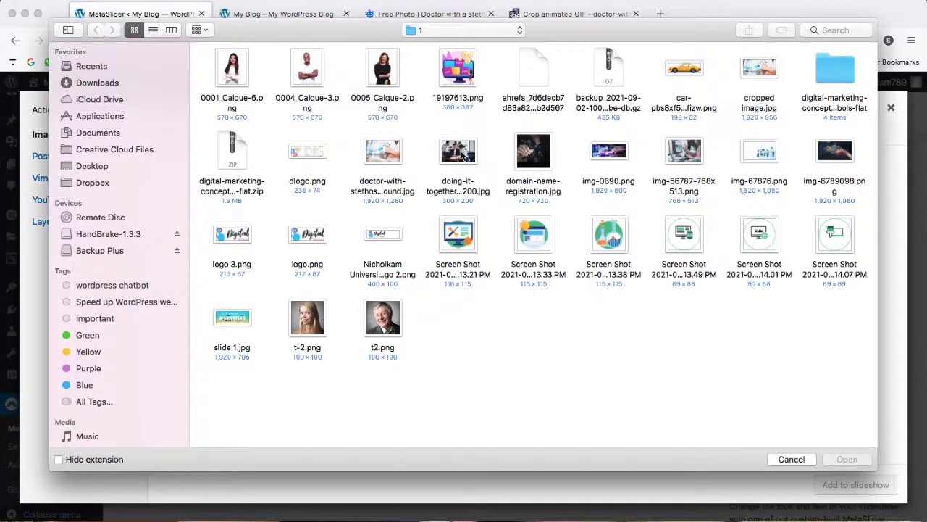
pyautogui.click(766, 71)
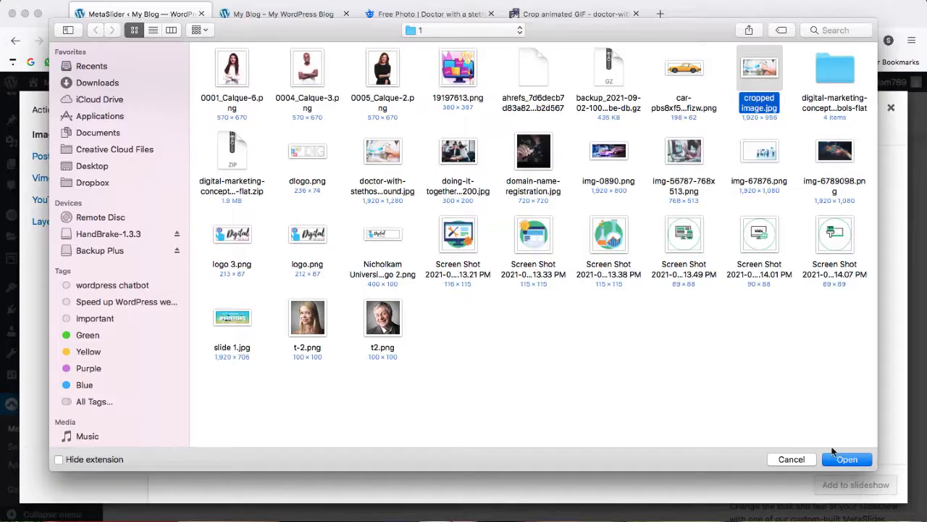
pyautogui.click(844, 459)
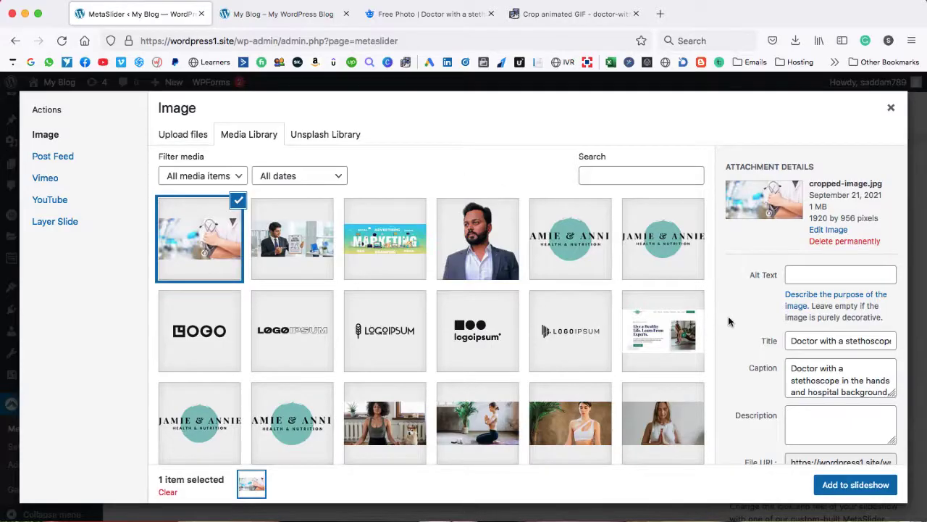
pyautogui.scroll(-1, 754, 386)
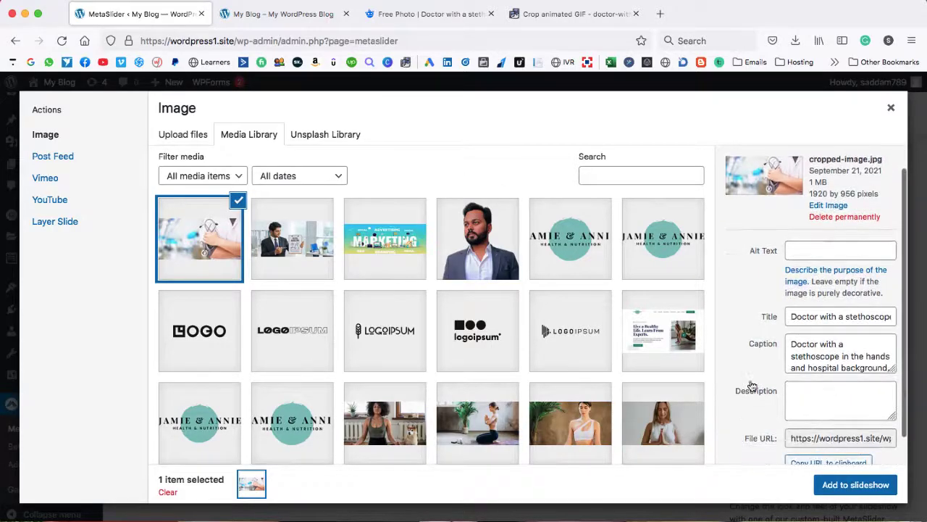
pyautogui.click(849, 485)
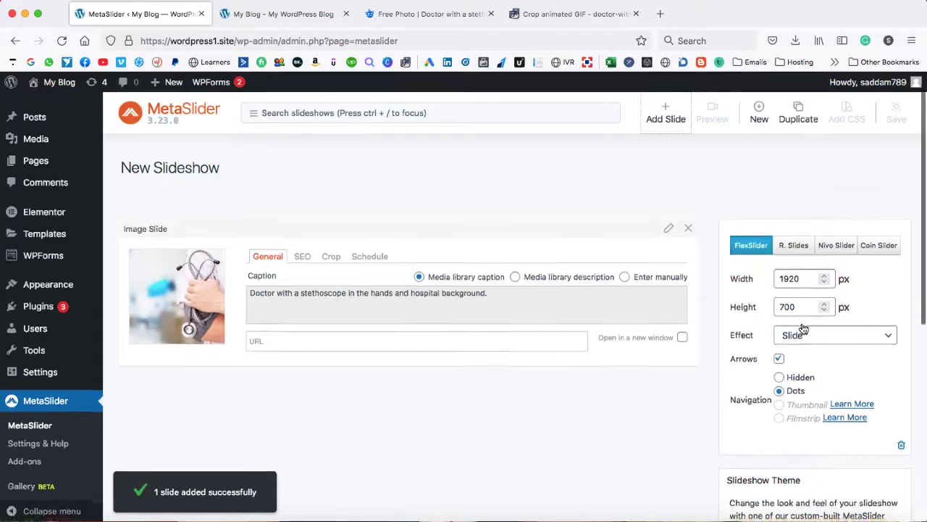
# - Review the slideshow's effect and navigation options, keeping the effect set to Slide
pyautogui.scroll(-2, 803, 325)
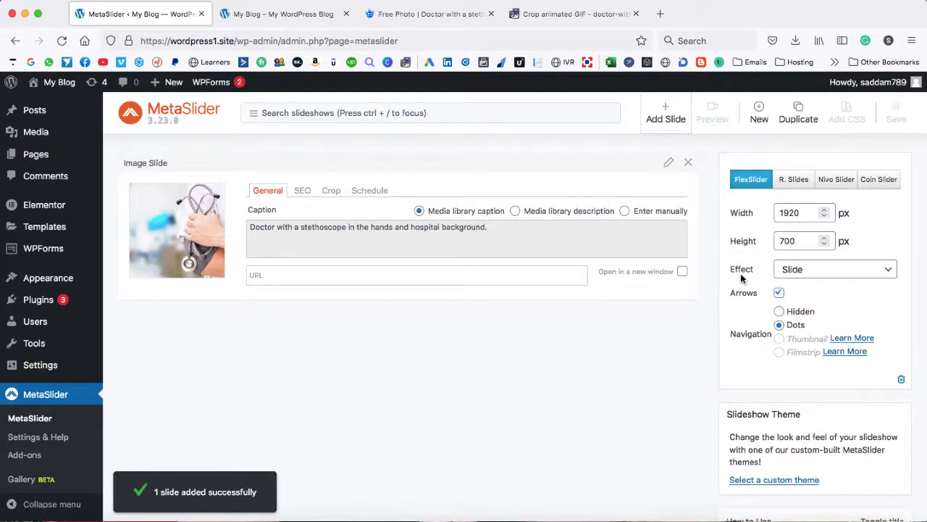
pyautogui.click(805, 270)
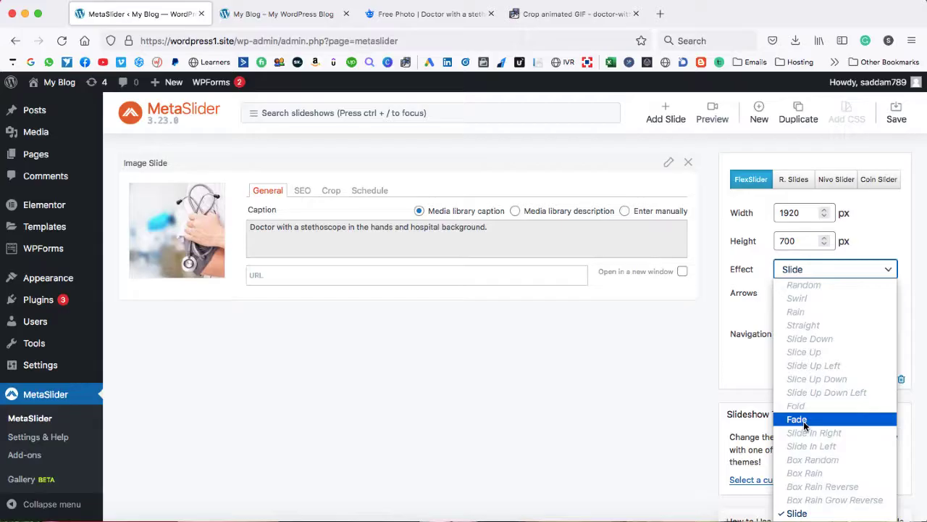
pyautogui.click(797, 512)
pyautogui.click(750, 373)
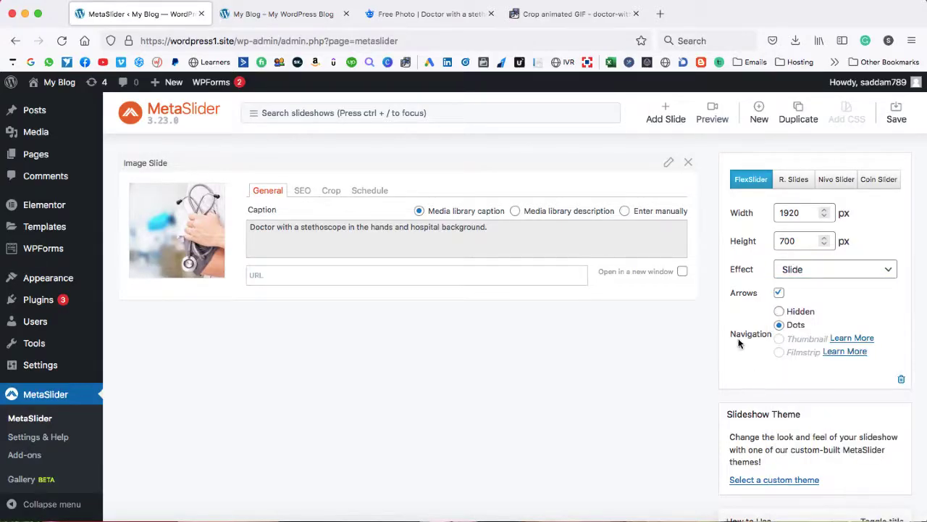
pyautogui.moveTo(742, 339)
# - Copy the slideshow's shortcode from the How to Use section and save the slideshow
pyautogui.scroll(-5, 797, 328)
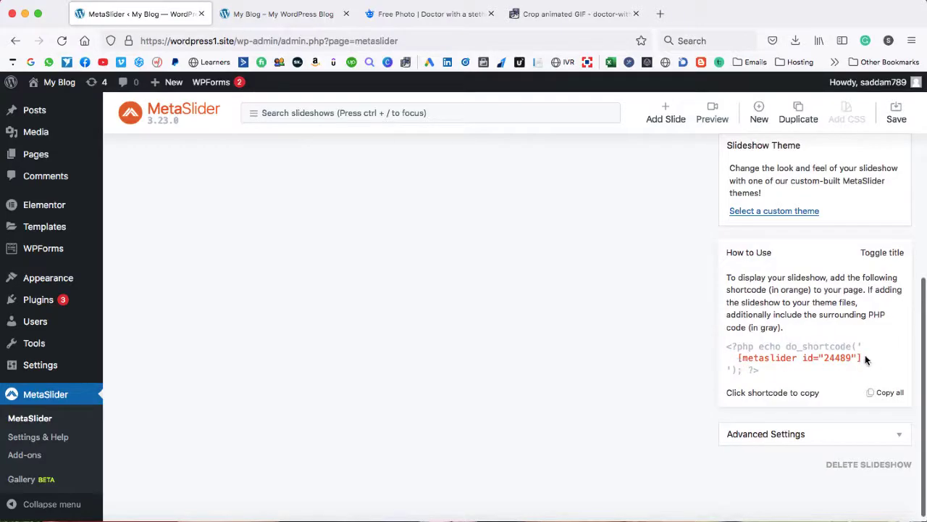
pyautogui.moveTo(866, 360); pyautogui.dragTo(740, 360)
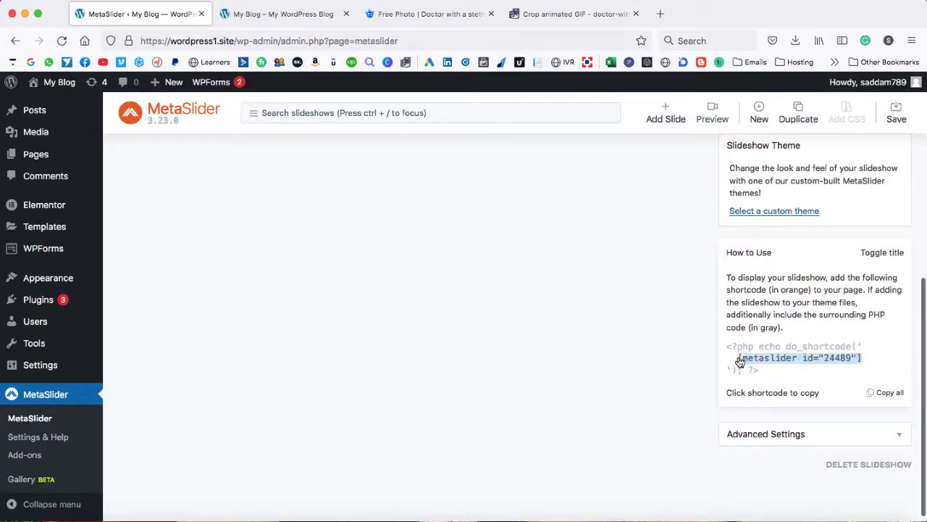
pyautogui.rightClick(759, 360)
pyautogui.click(723, 366)
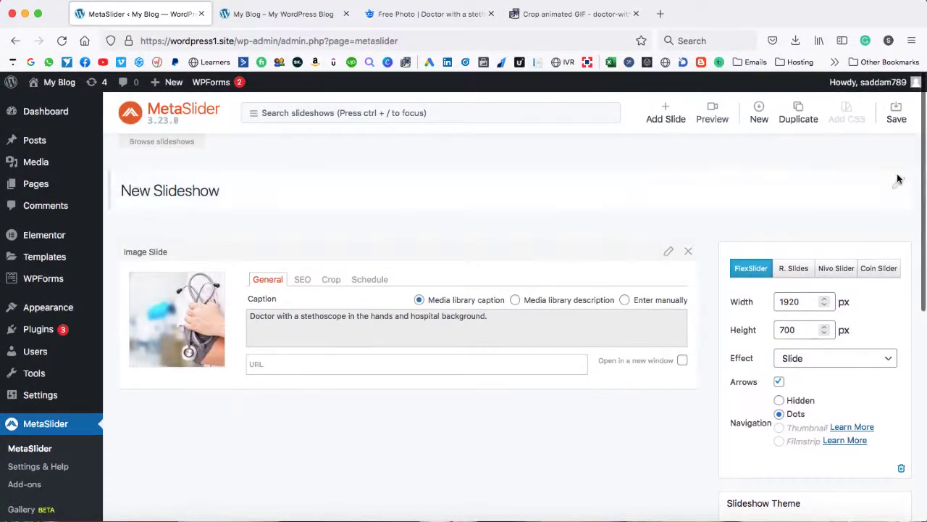
pyautogui.click(898, 117)
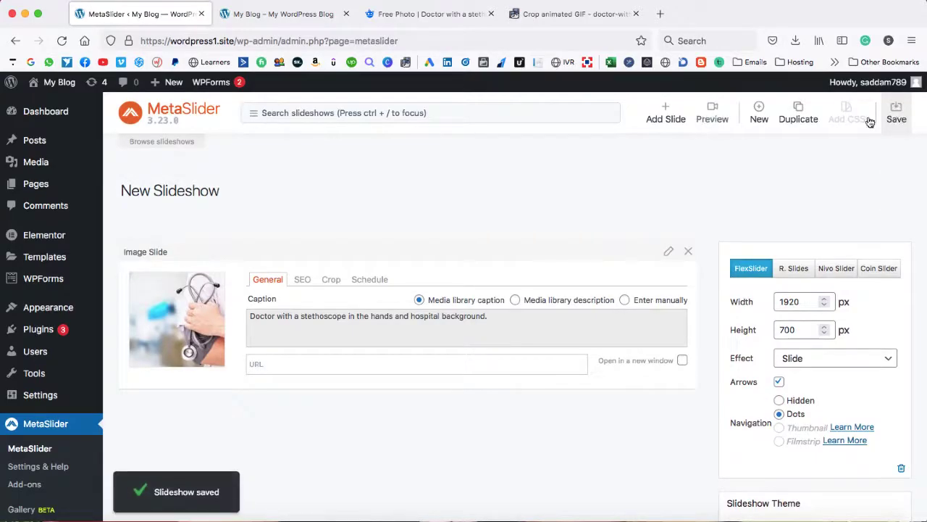
# - Open the site's home page in Elementor and insert a single-column section between the header and the hero section
pyautogui.click(286, 13)
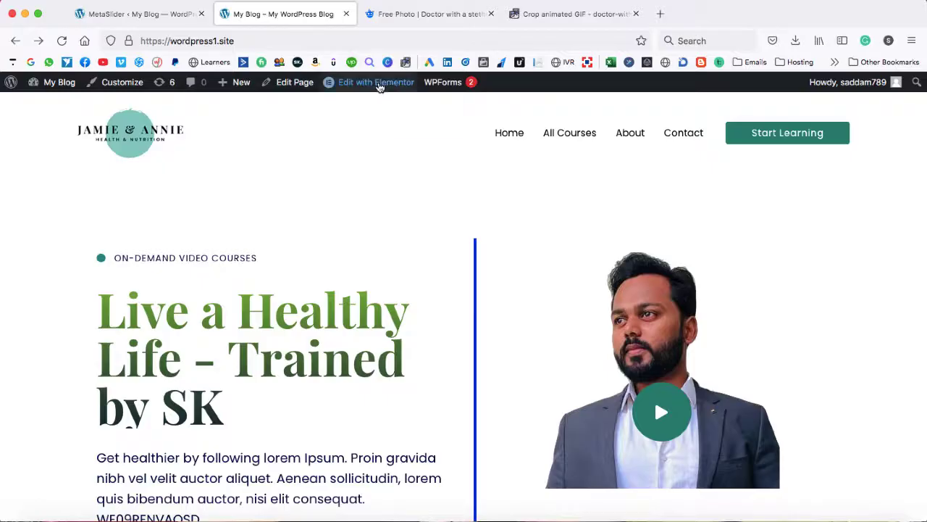
pyautogui.click(377, 82)
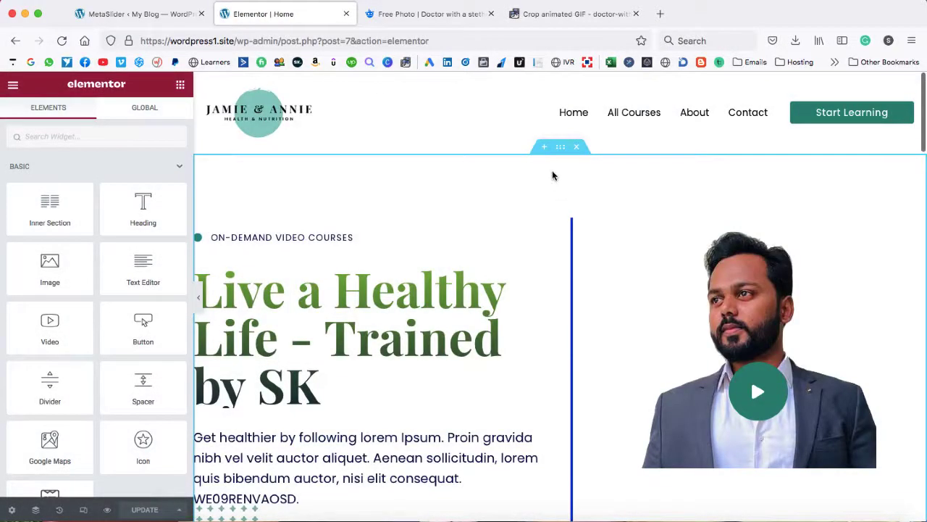
pyautogui.click(544, 150)
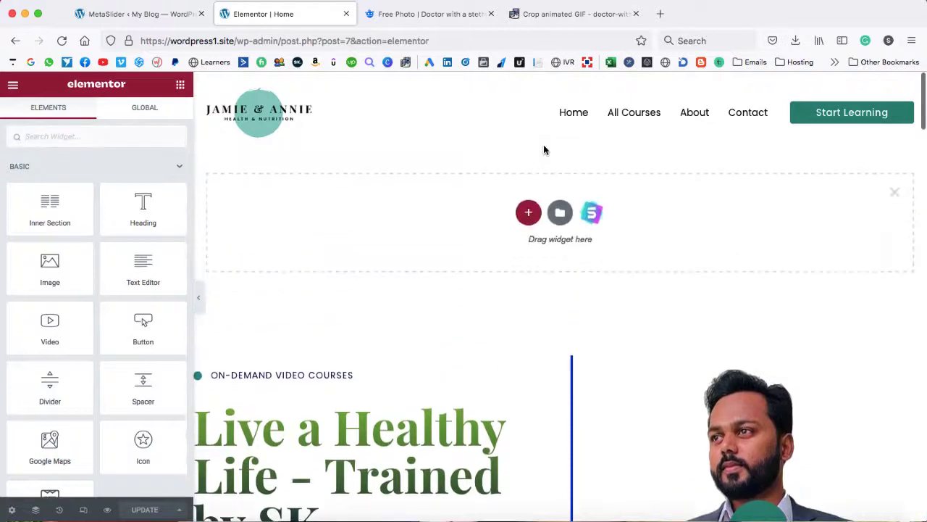
pyautogui.click(529, 210)
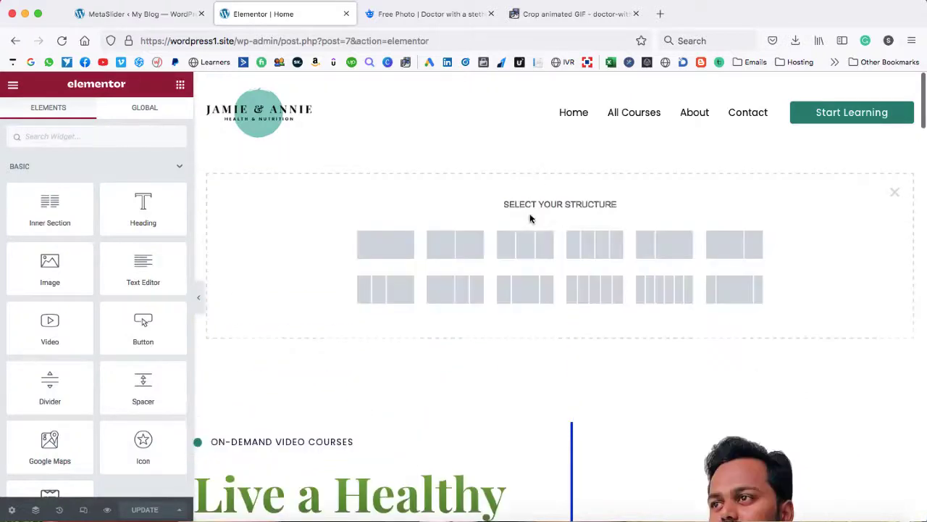
pyautogui.click(383, 248)
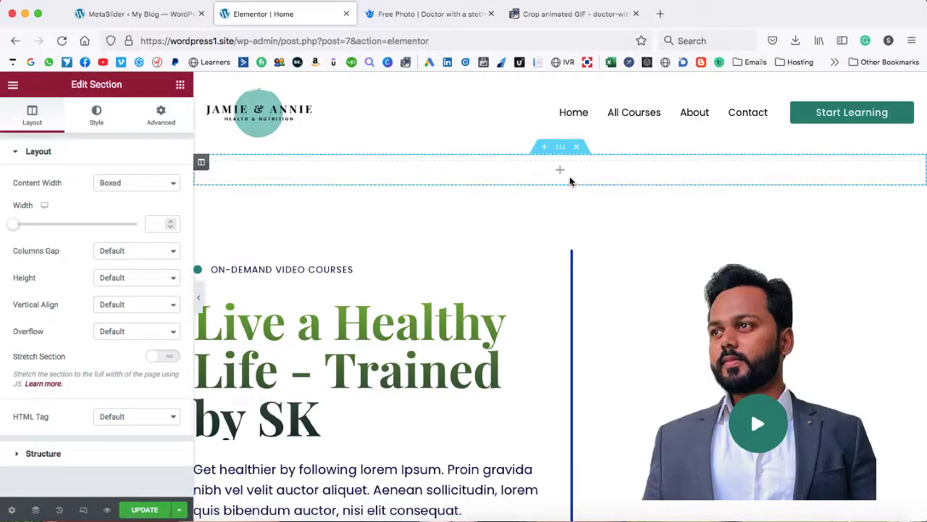
# - Search the widgets for "shortcode" and place a Shortcode widget in the new empty section
pyautogui.click(562, 172)
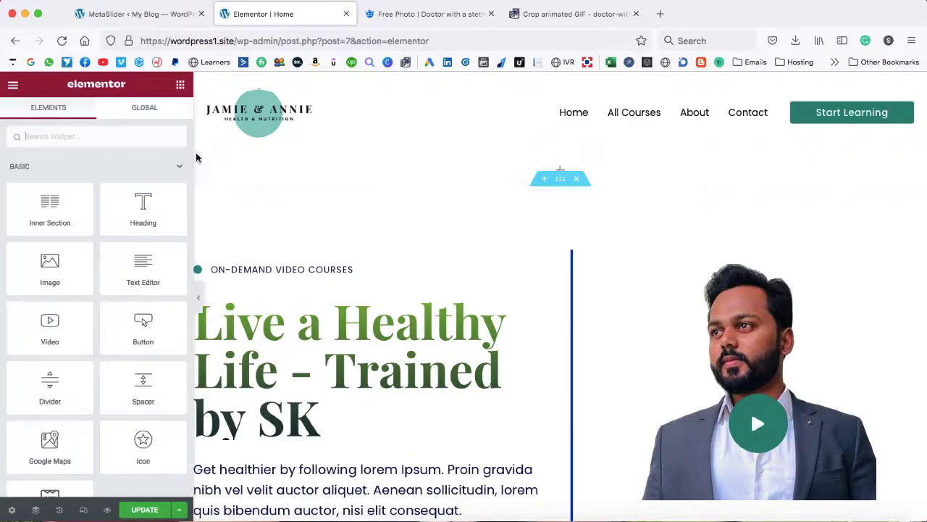
pyautogui.click(65, 137)
pyautogui.write('shortcode')
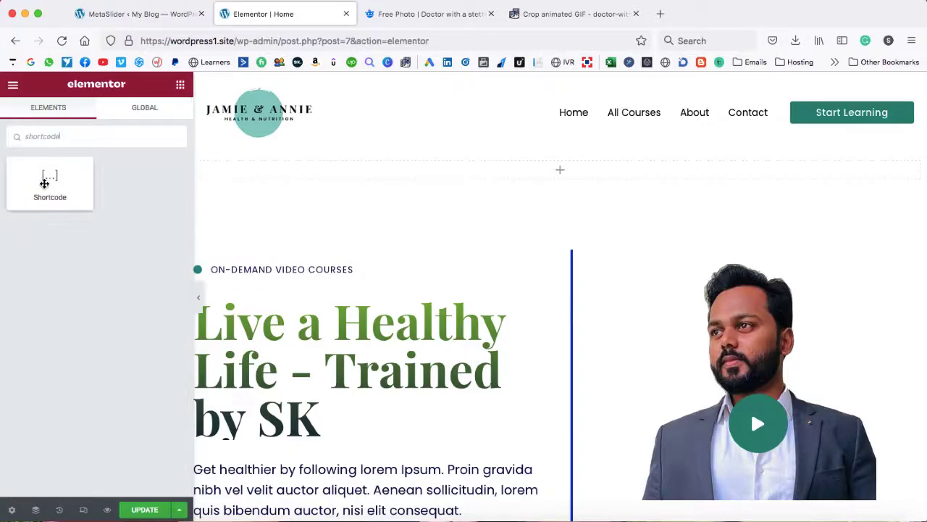
pyautogui.moveTo(43, 183); pyautogui.dragTo(403, 169)
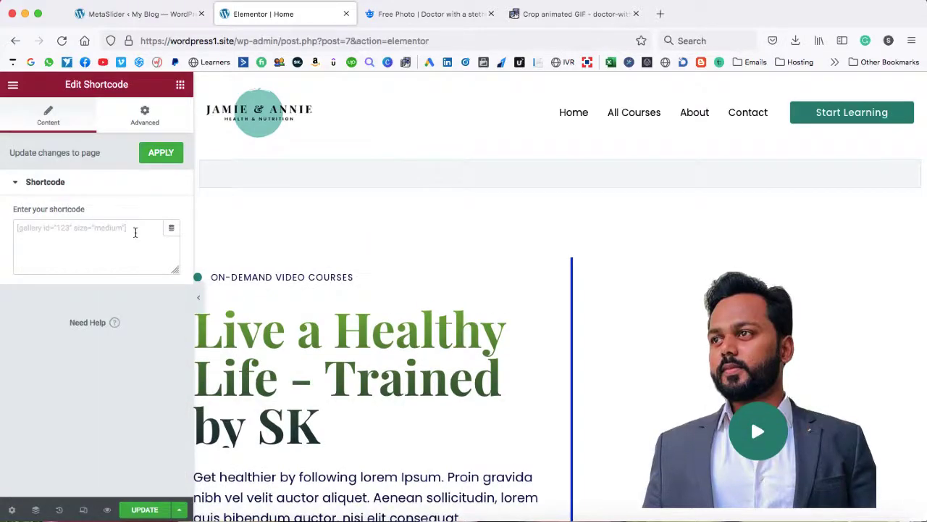
# - Copy the shortcode [metaslider id="24489"] from MetaSlider into the Shortcode widget, apply it, and update the page
pyautogui.click(129, 233)
pyautogui.click(142, 20)
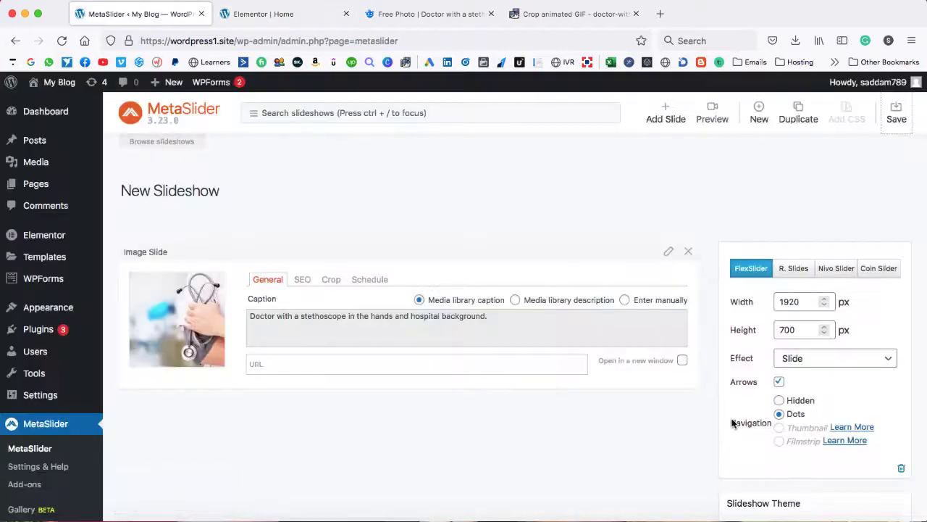
pyautogui.scroll(-5, 733, 421)
pyautogui.click(789, 349)
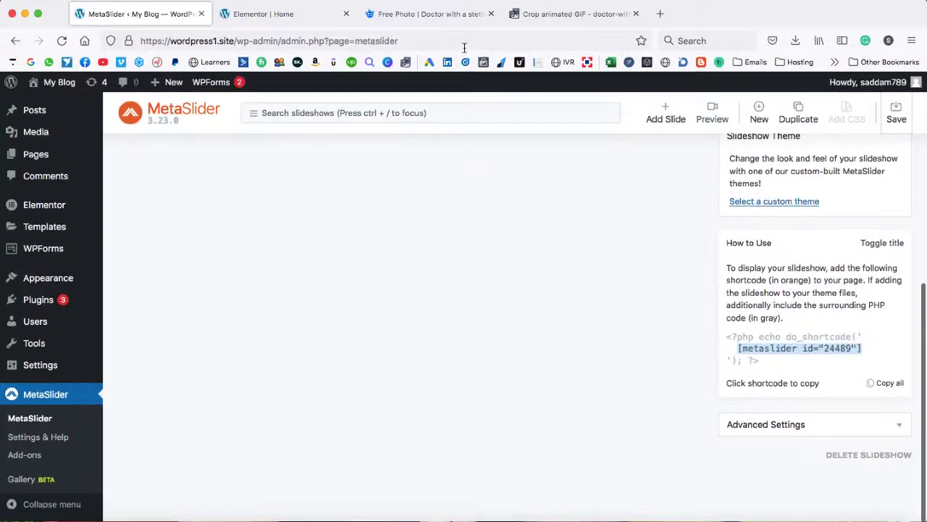
pyautogui.click(269, 14)
pyautogui.rightClick(81, 232)
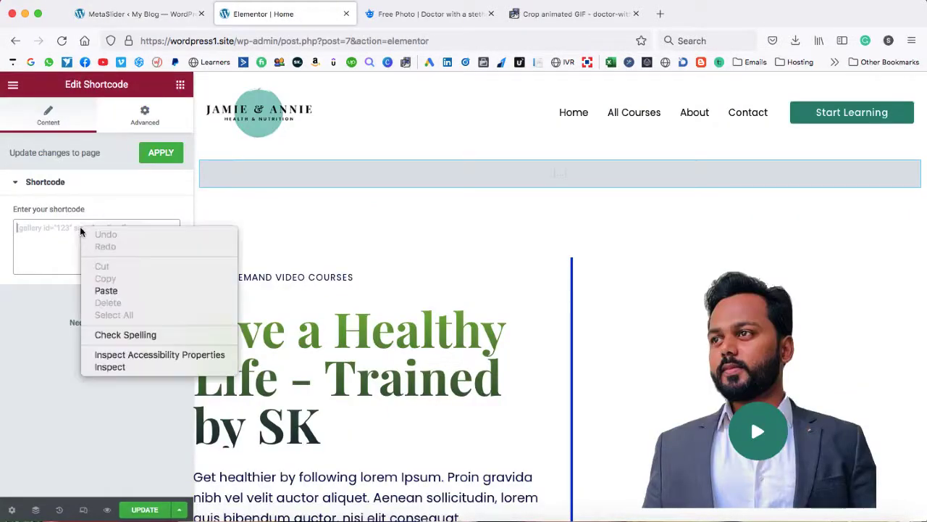
pyautogui.click(106, 290)
pyautogui.click(158, 154)
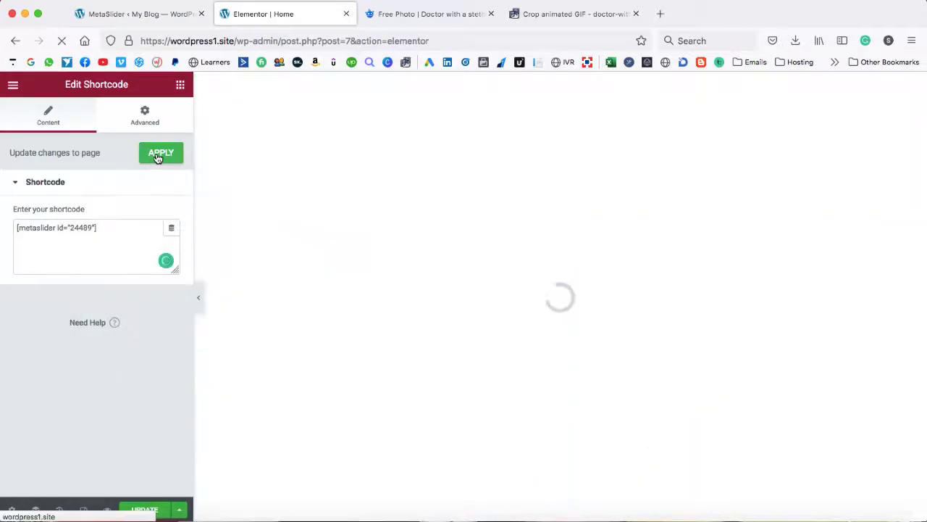
pyautogui.click(145, 510)
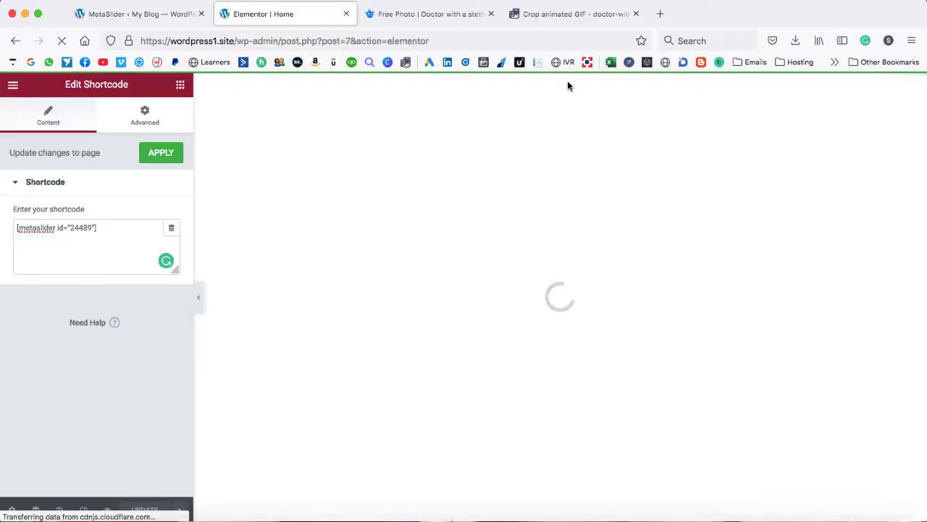
# - Open wordpress1.site in a new browser tab beside the Elementor tab and compare the home page slideshow with its MetaSlider setup
pyautogui.click(660, 13)
pyautogui.write('word')
pyautogui.press('Return')
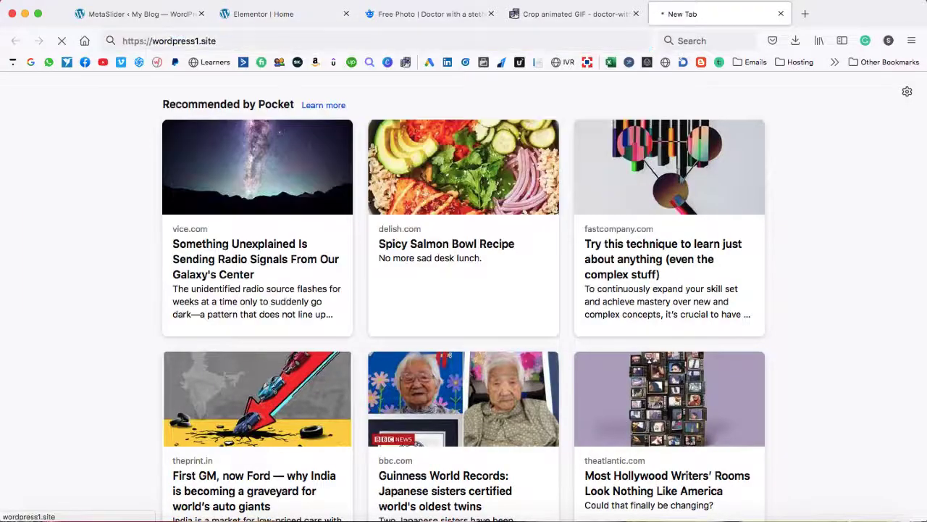
pyautogui.moveTo(707, 15); pyautogui.dragTo(459, 17)
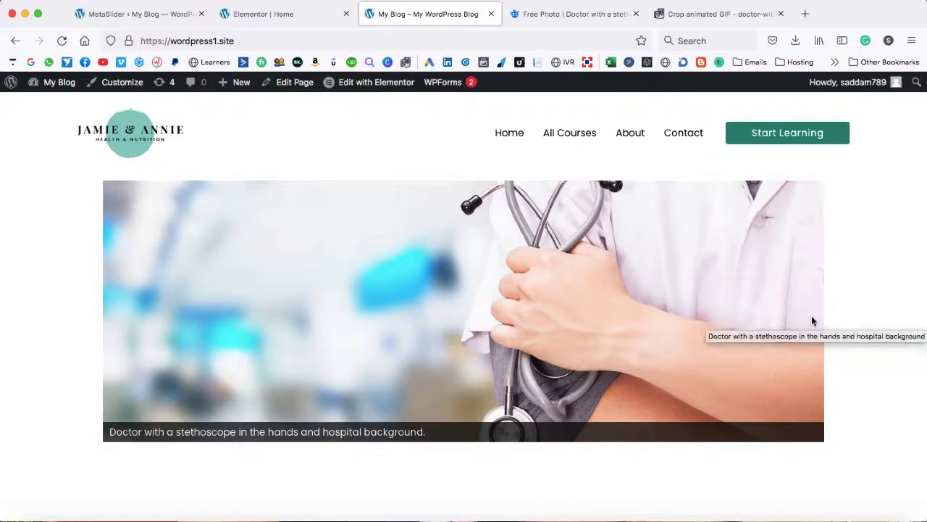
pyautogui.click(138, 13)
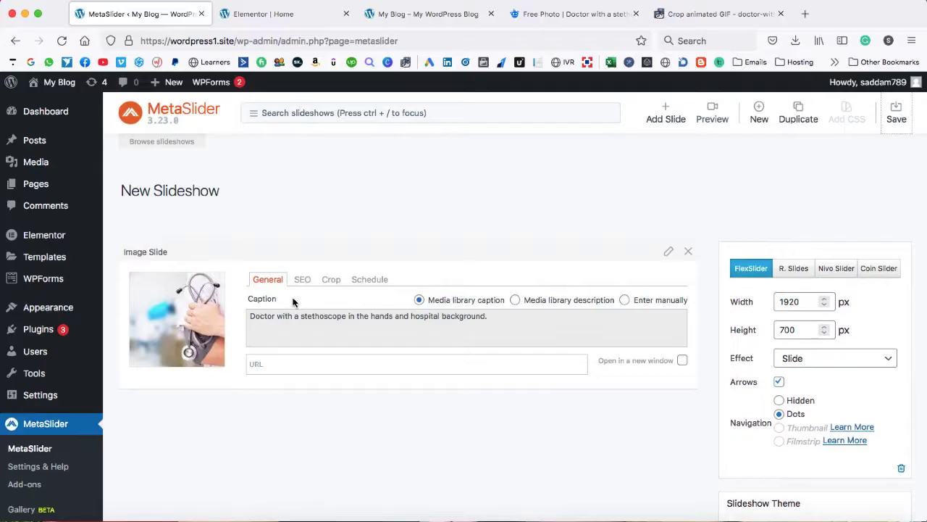
pyautogui.click(395, 16)
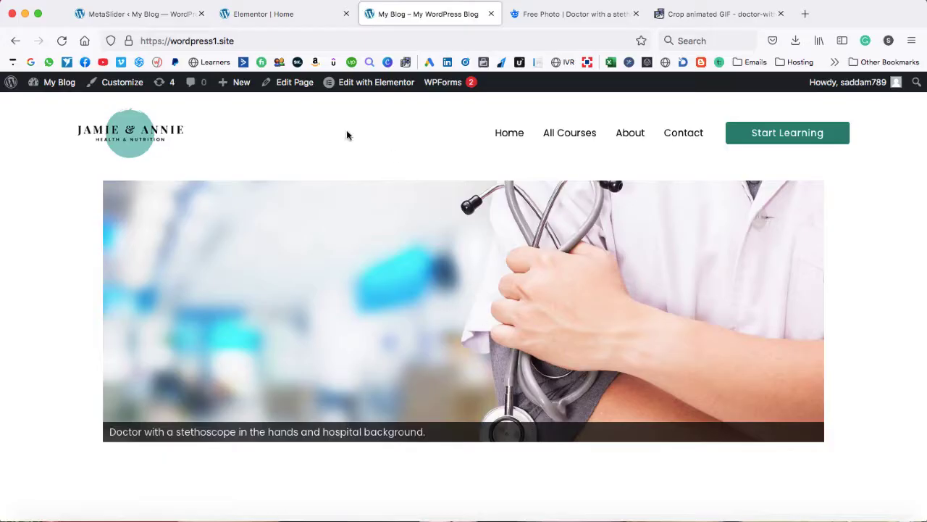
# - Add the marketing image slide-1.jpg from the media library to the MetaSlider slideshow as a second slide and save the slideshow
pyautogui.click(142, 16)
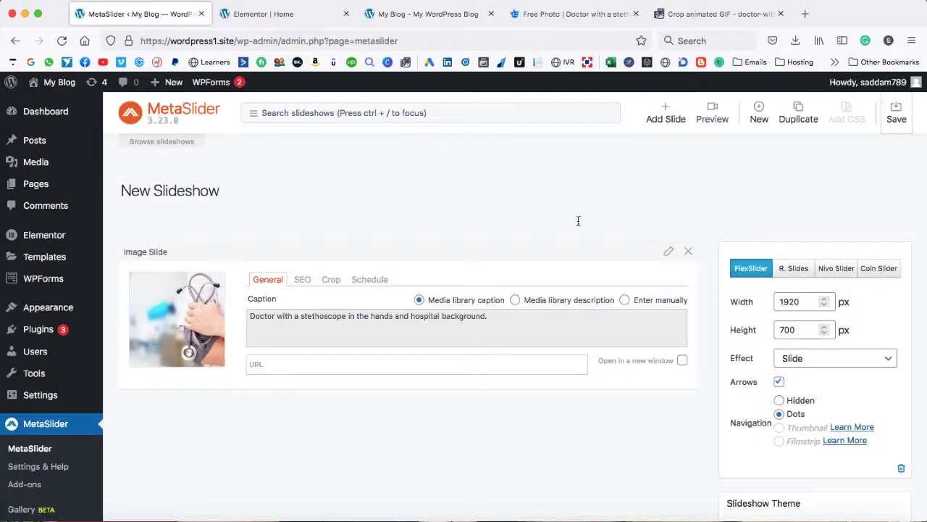
pyautogui.click(667, 119)
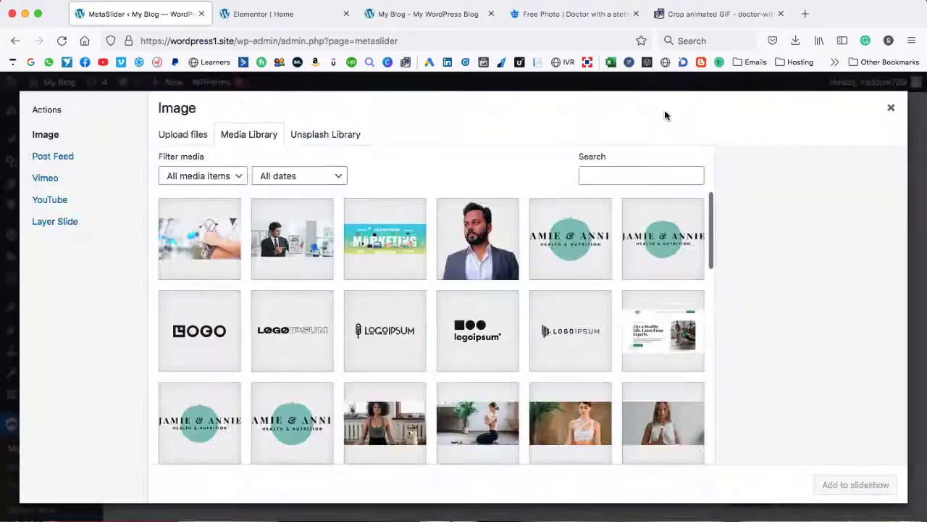
pyautogui.click(376, 245)
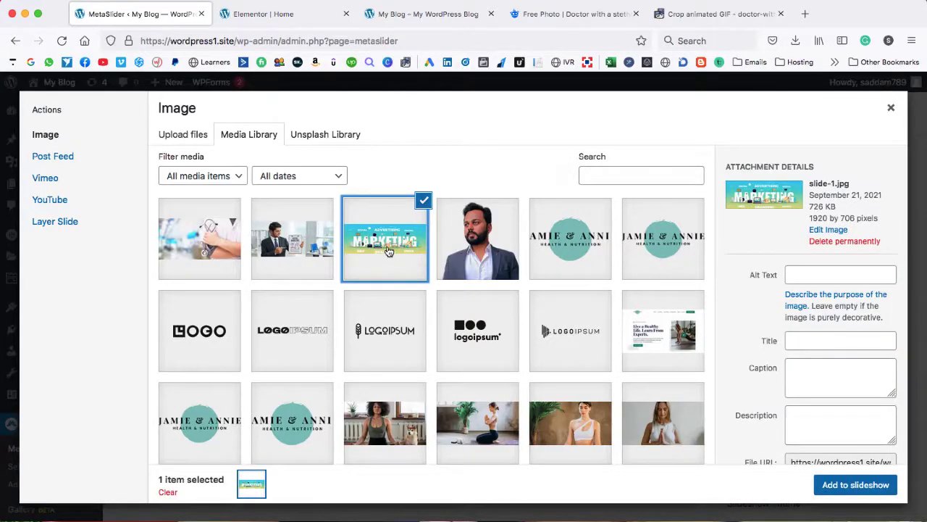
pyautogui.click(855, 485)
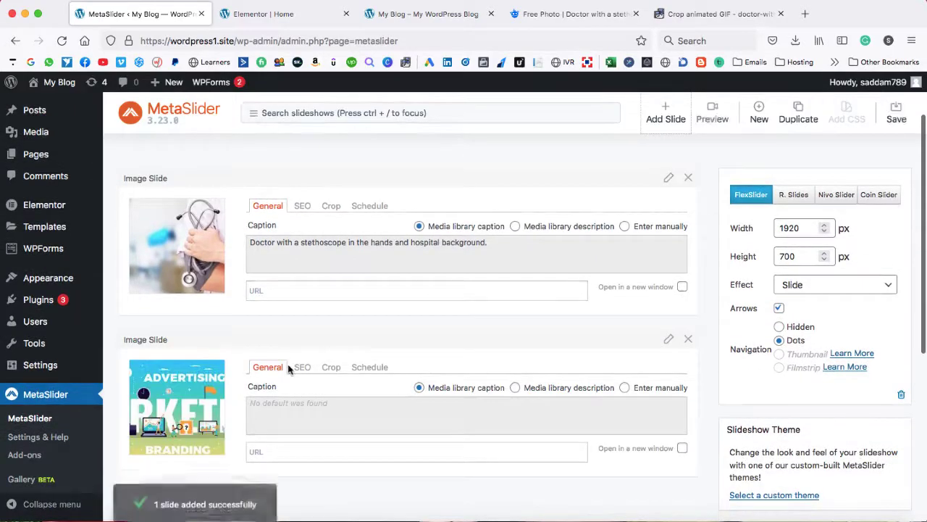
pyautogui.scroll(1, 738, 316)
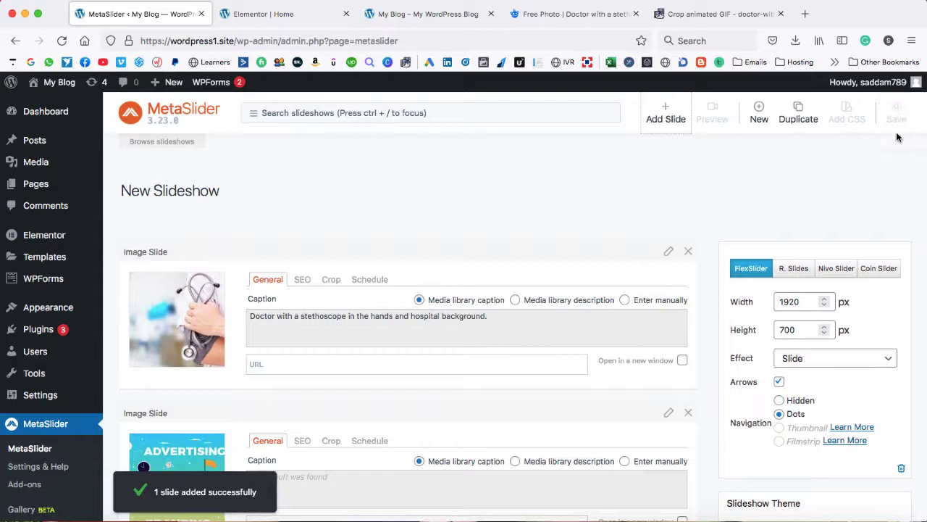
pyautogui.click(897, 118)
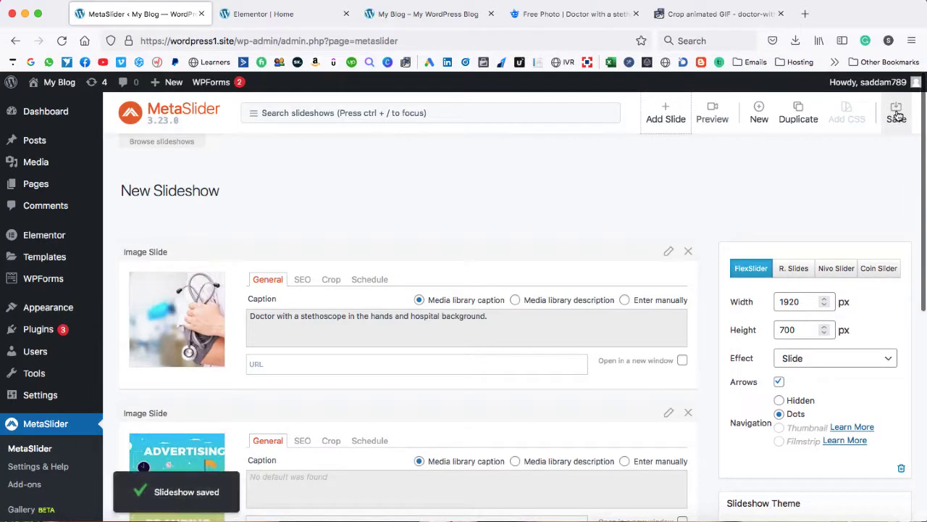
pyautogui.click(898, 117)
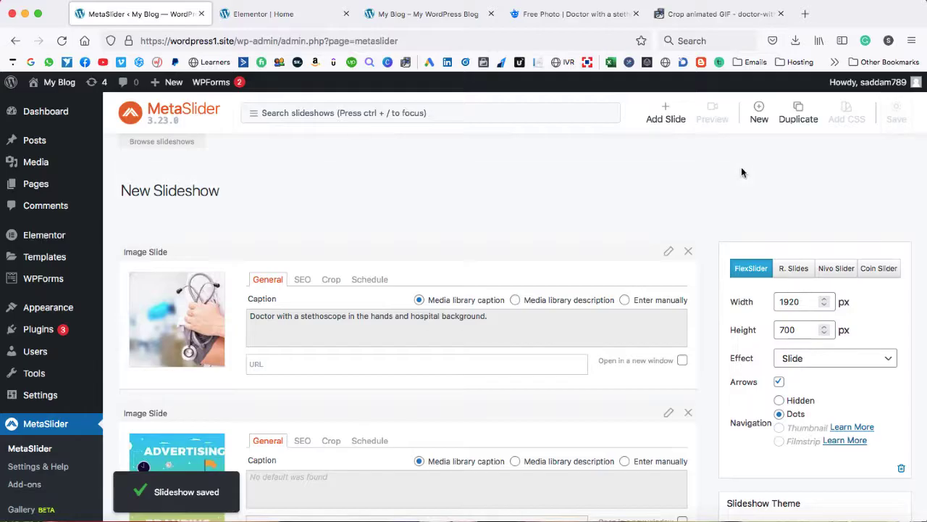
# - Reload the home page and advance its slideshow to the second slide, comparing it with the MetaSlider slide list
pyautogui.click(414, 14)
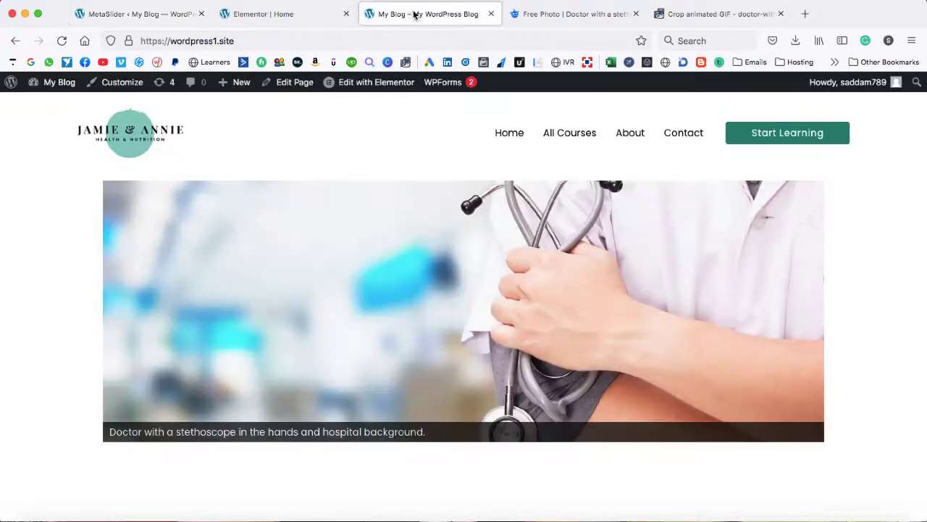
pyautogui.click(61, 41)
pyautogui.click(290, 18)
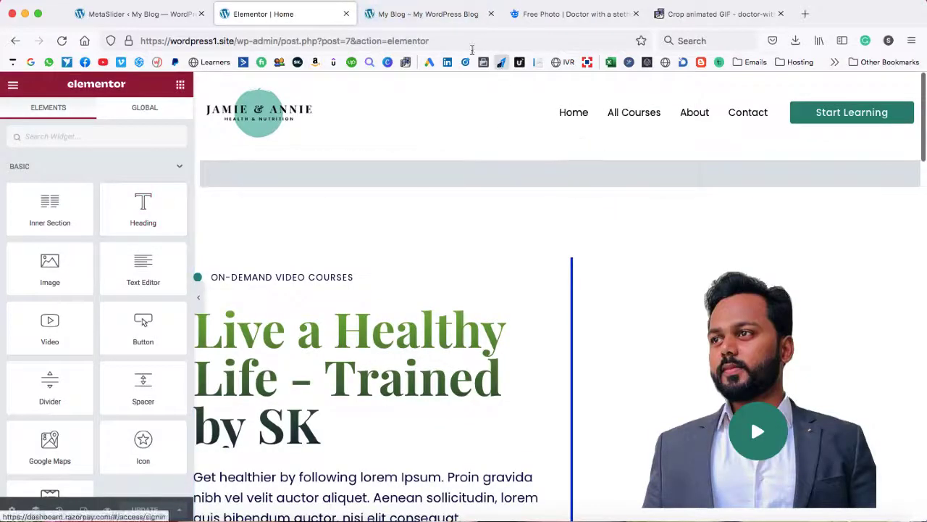
pyautogui.click(428, 13)
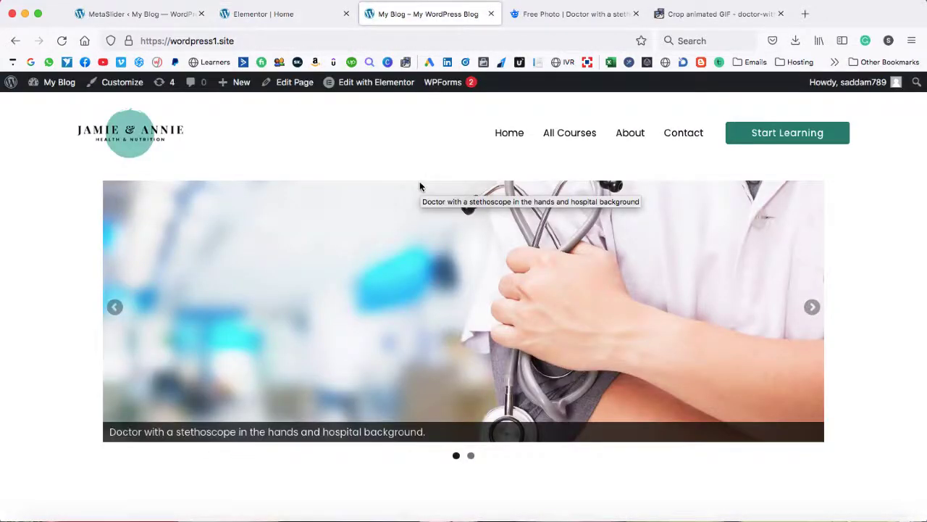
pyautogui.click(155, 17)
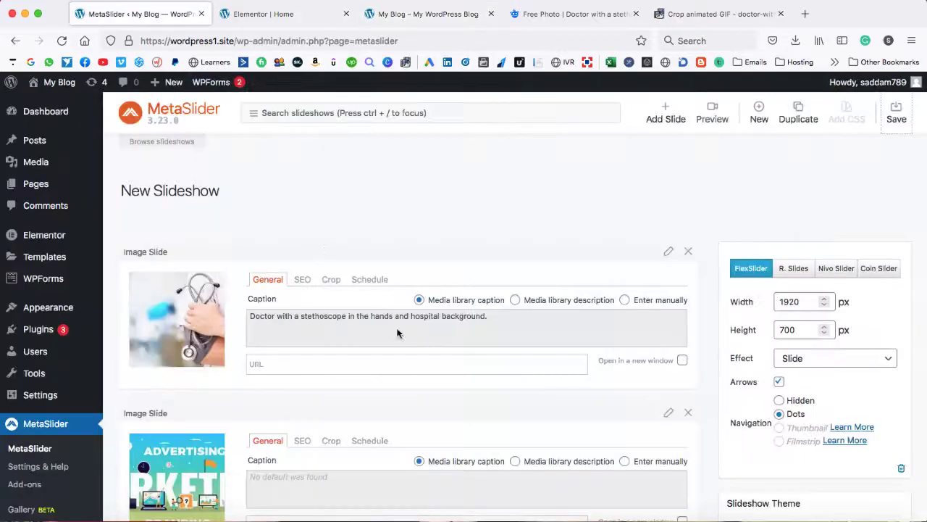
pyautogui.scroll(-3, 397, 333)
pyautogui.click(404, 16)
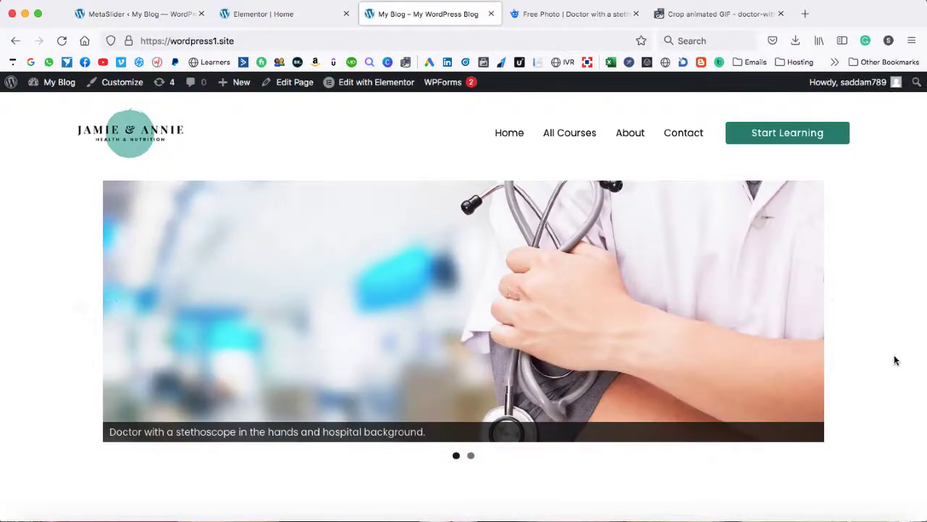
pyautogui.moveTo(806, 321)
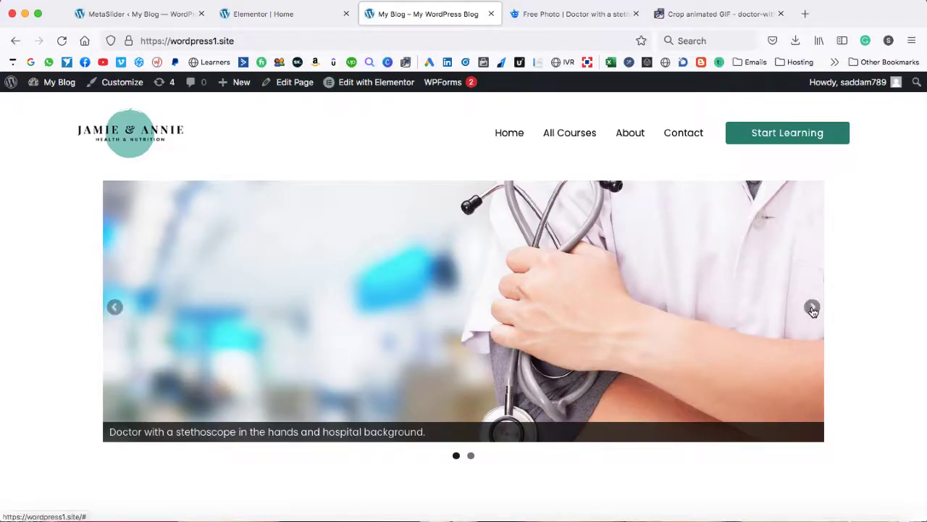
pyautogui.click(813, 307)
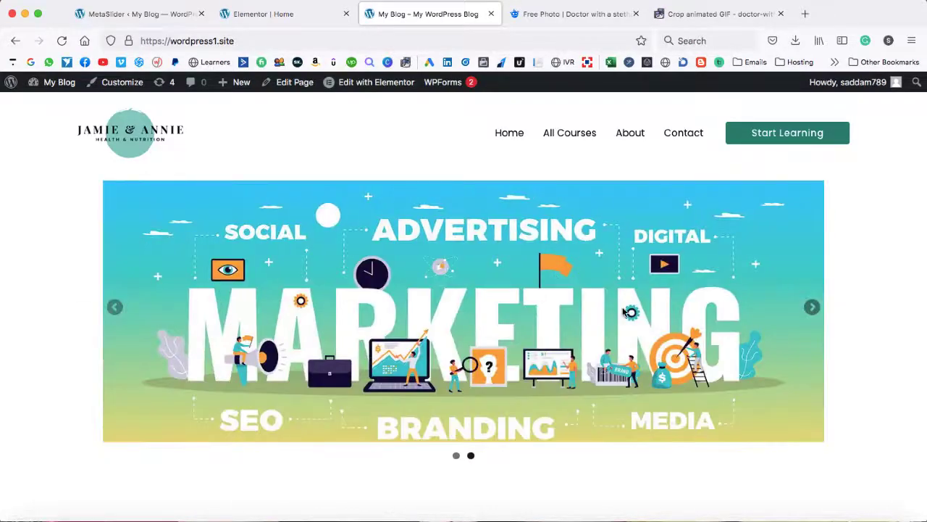
# - Compare the caption on the home page's doctor slide with the first slide's caption in MetaSlider
pyautogui.click(147, 17)
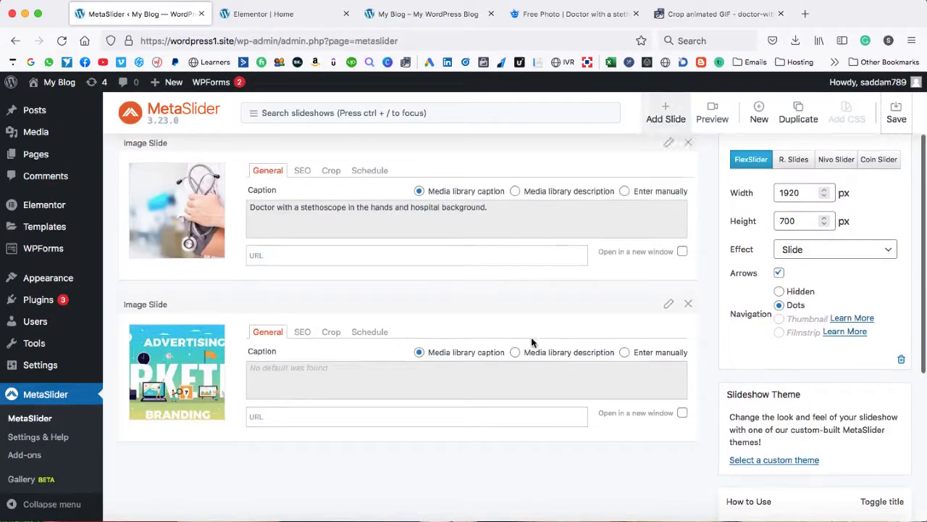
pyautogui.scroll(-3, 532, 337)
pyautogui.scroll(5, 467, 255)
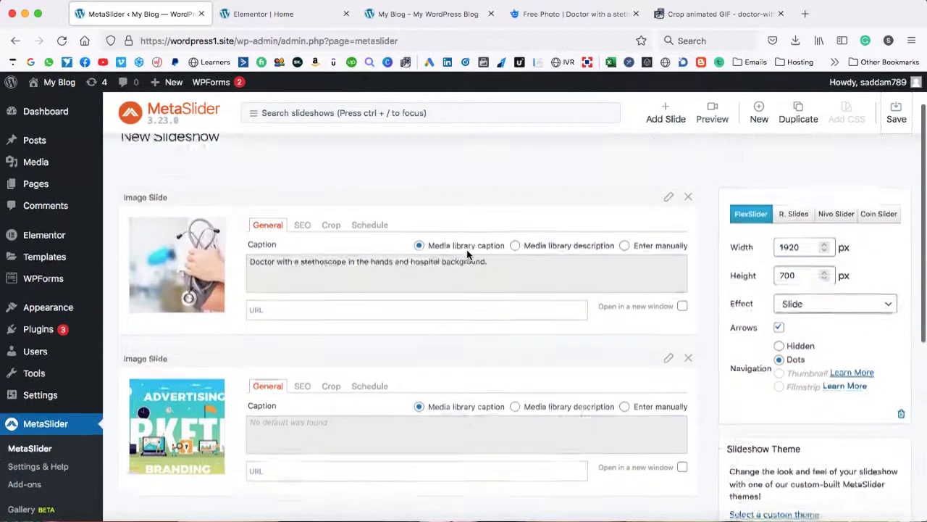
pyautogui.click(411, 14)
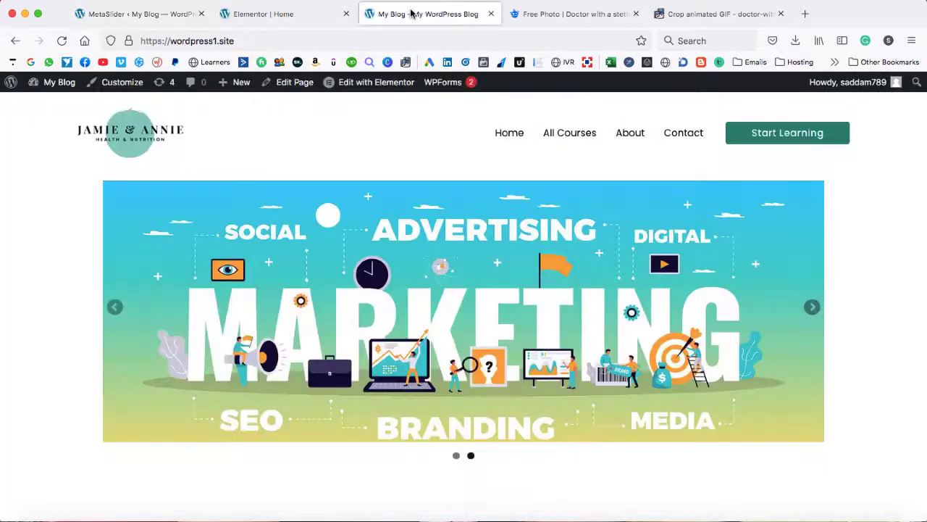
pyautogui.click(116, 307)
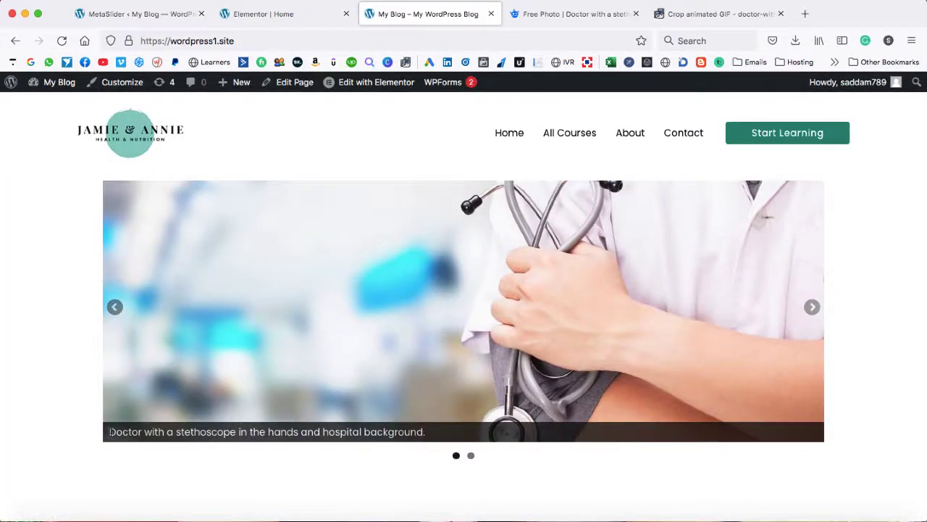
pyautogui.moveTo(109, 432); pyautogui.dragTo(353, 450)
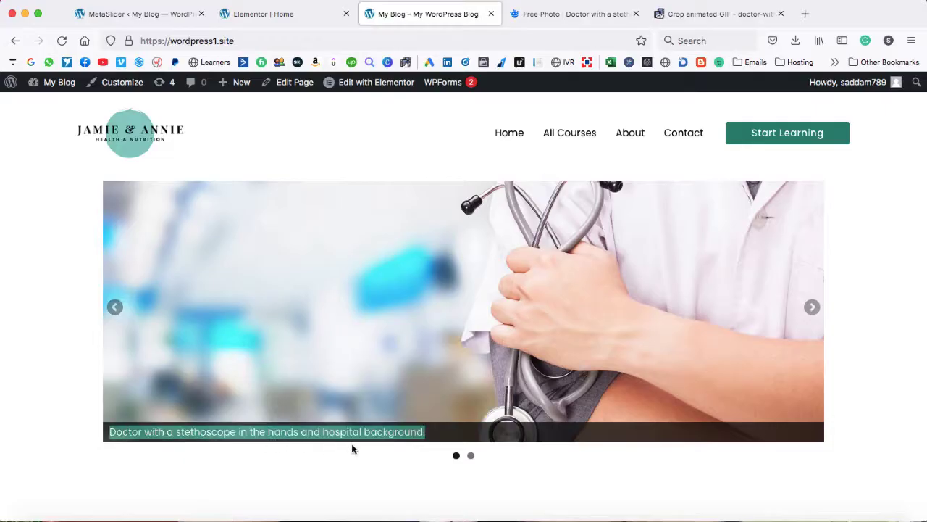
pyautogui.click(431, 435)
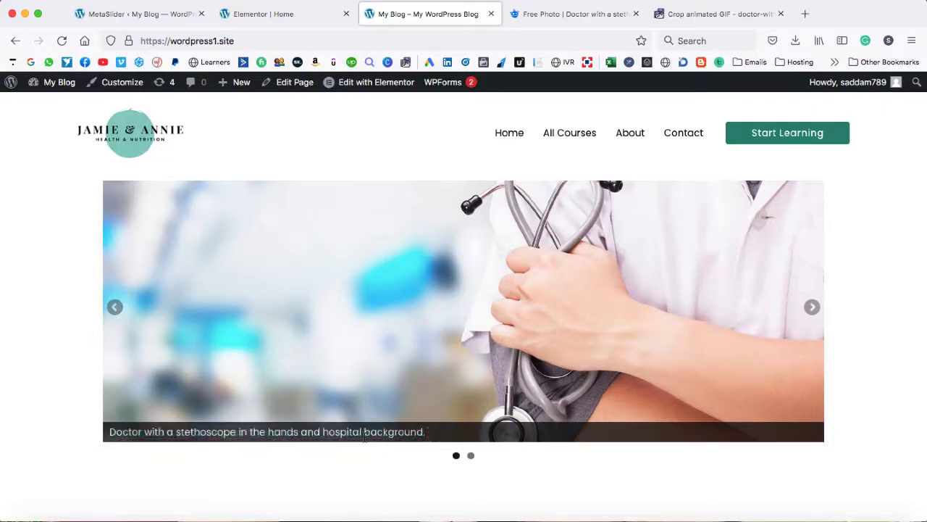
pyautogui.click(131, 14)
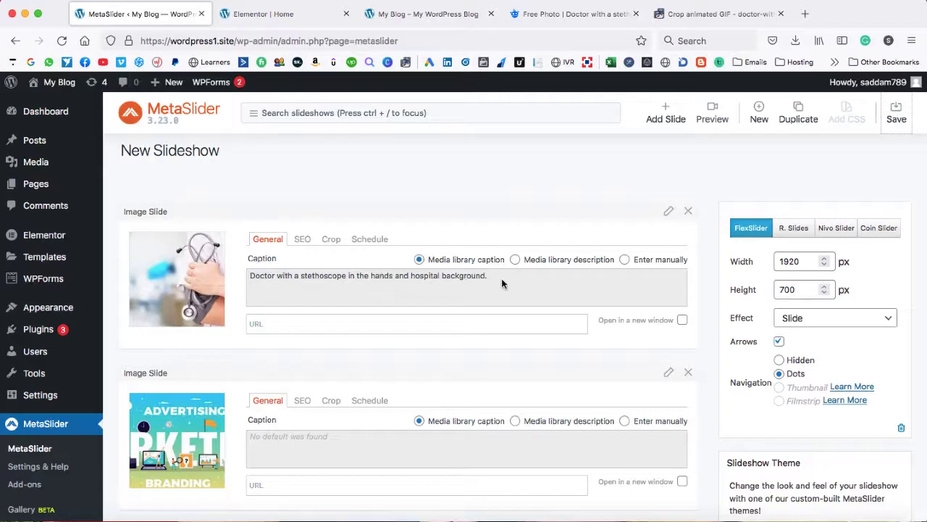
pyautogui.moveTo(248, 276); pyautogui.dragTo(488, 288)
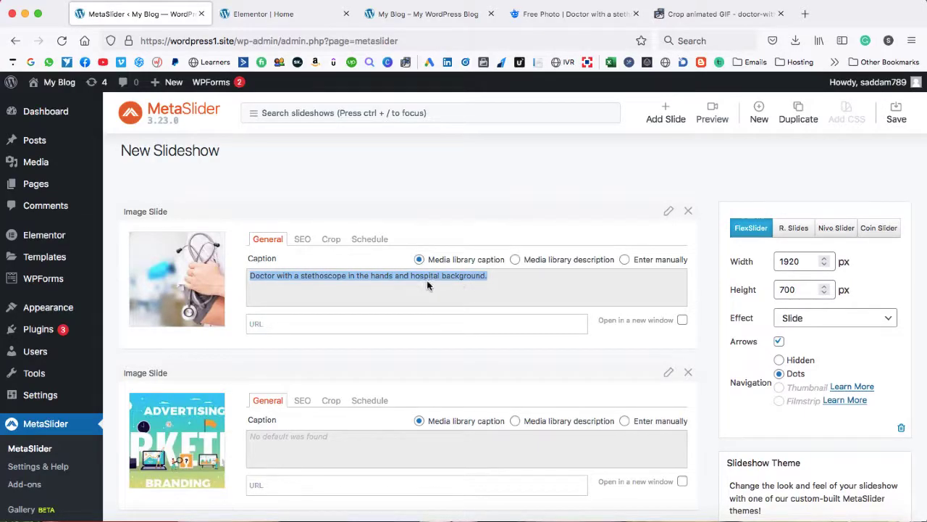
pyautogui.click(467, 284)
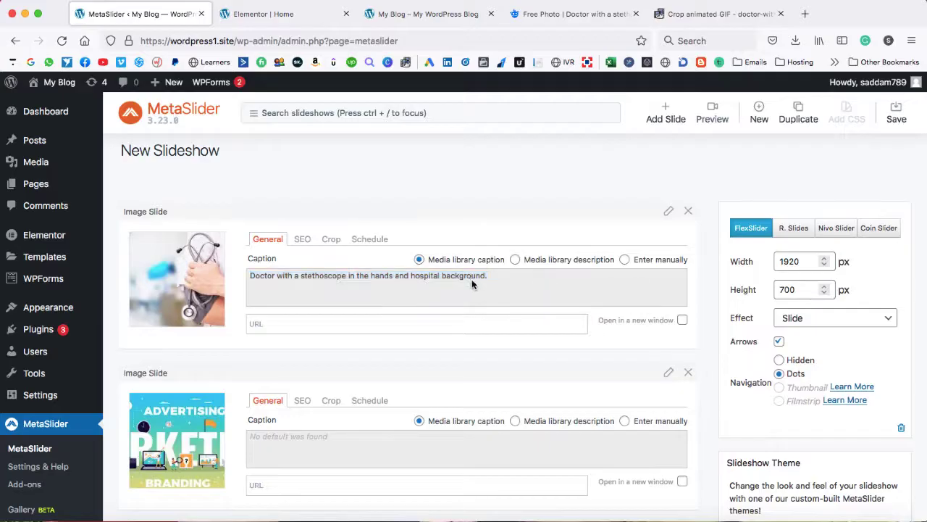
# - Clear the media library caption of the first slide's doctor image, update the slide image, and save the slideshow
pyautogui.click(669, 210)
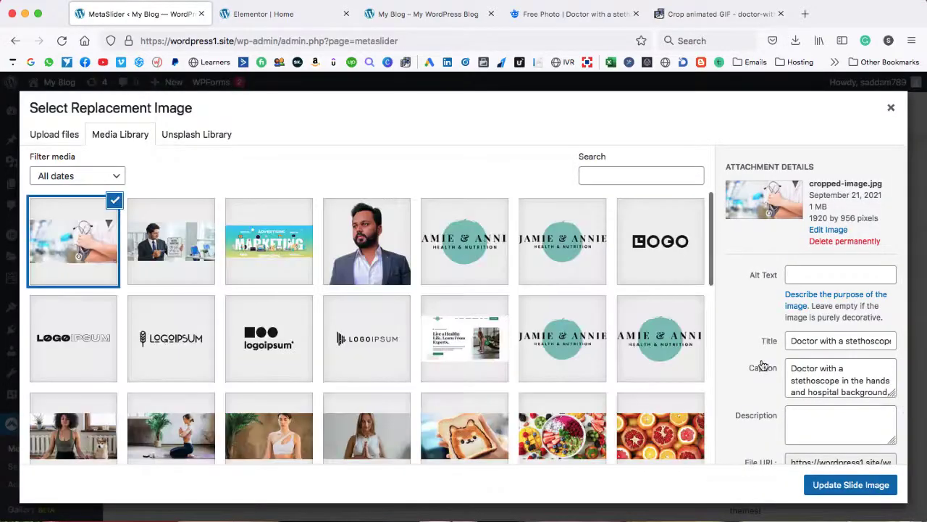
pyautogui.scroll(-1, 818, 376)
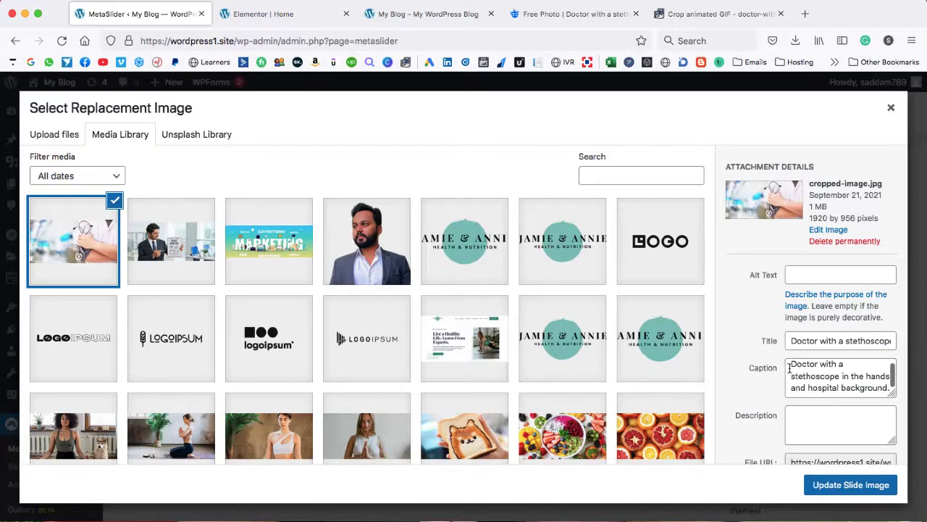
pyautogui.moveTo(792, 366); pyautogui.dragTo(869, 399)
pyautogui.press('BackSpace')
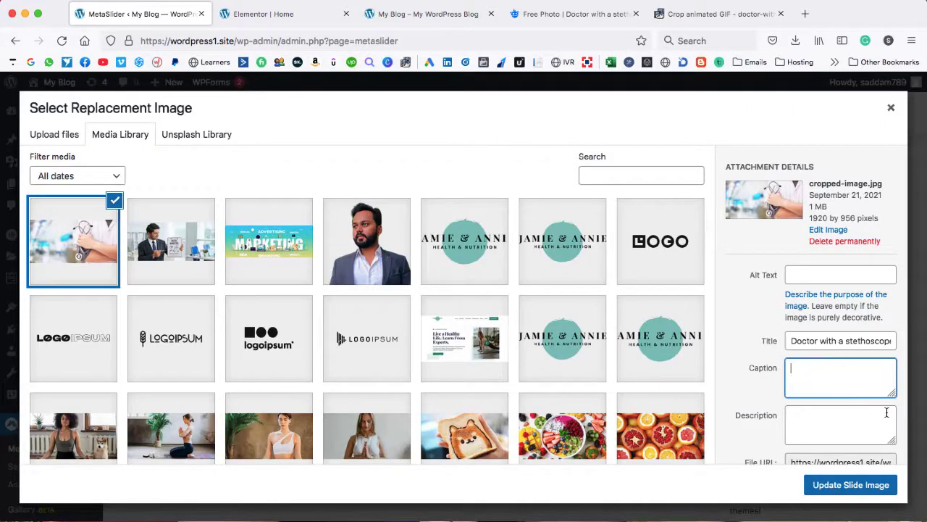
pyautogui.click(849, 484)
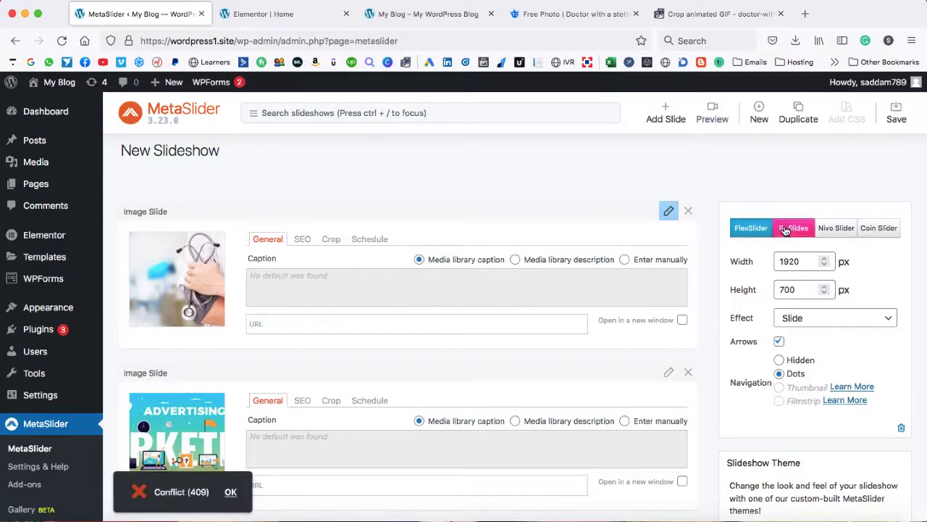
pyautogui.click(897, 115)
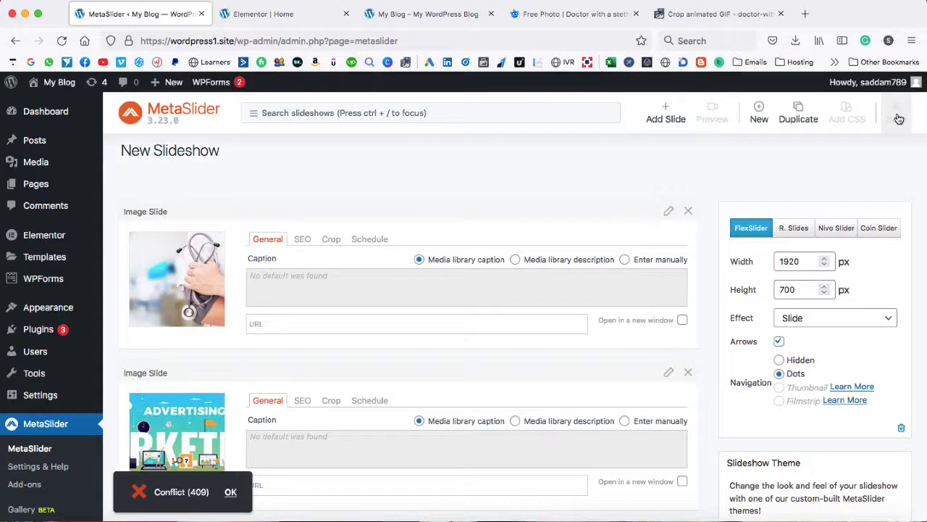
# - Reload the home page and check both slides of the slideshow for captions
pyautogui.click(427, 14)
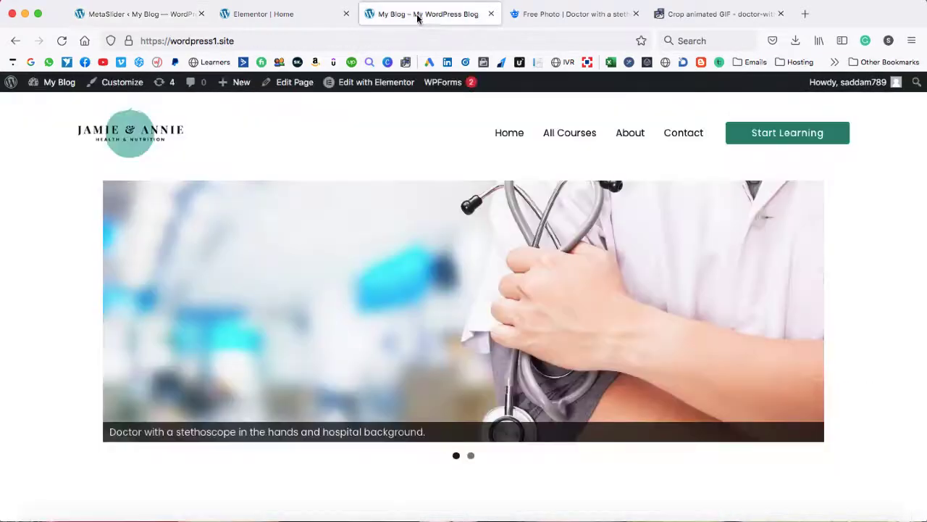
pyautogui.click(61, 42)
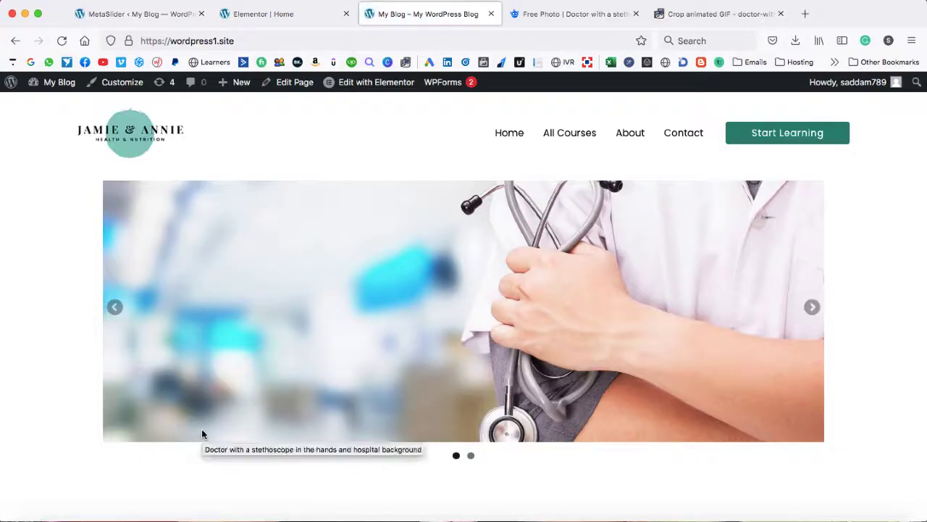
pyautogui.click(115, 309)
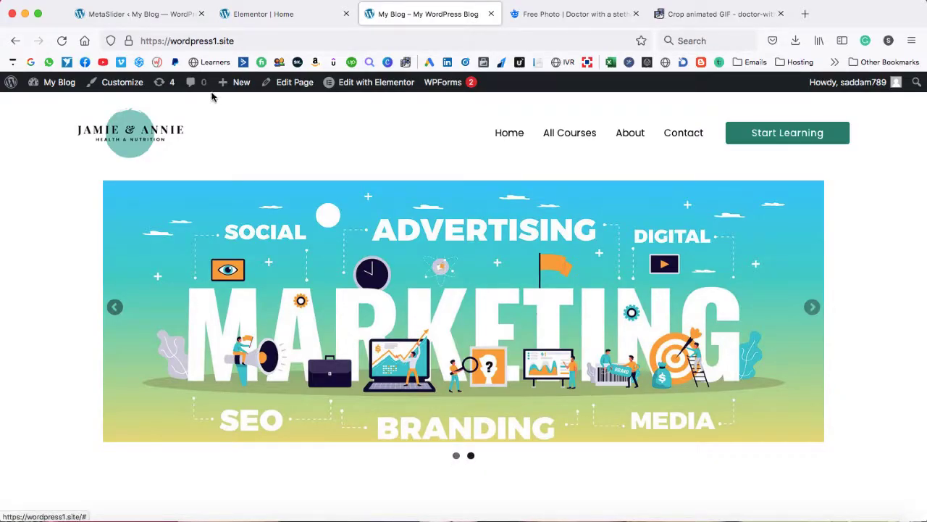
# - Set the slideshow's navigation to Hidden in MetaSlider, save it, and reload the home page
pyautogui.click(137, 10)
pyautogui.scroll(-2, 797, 311)
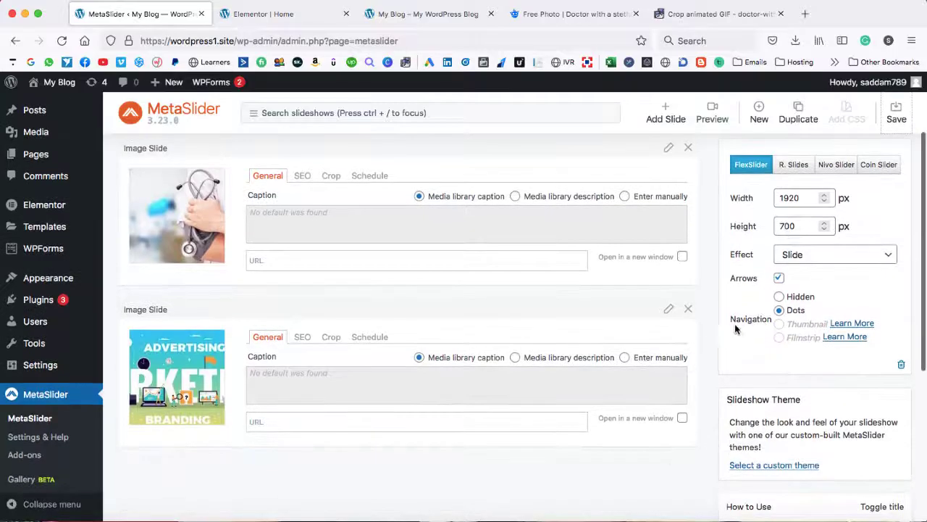
pyautogui.click(780, 297)
pyautogui.click(897, 116)
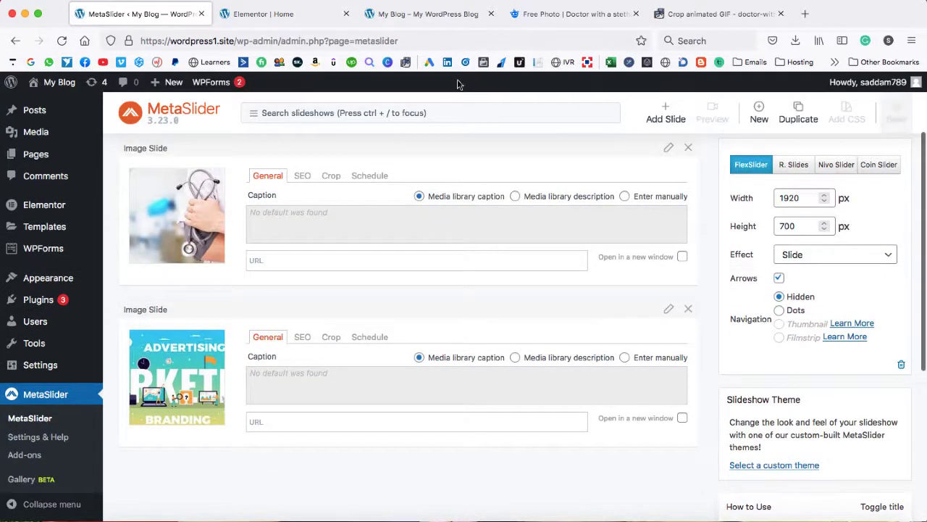
pyautogui.click(428, 14)
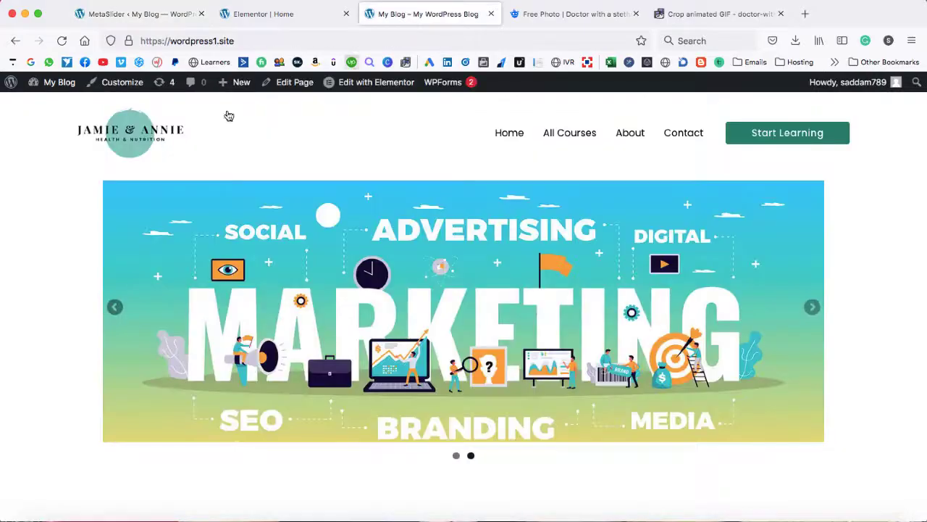
pyautogui.click(62, 41)
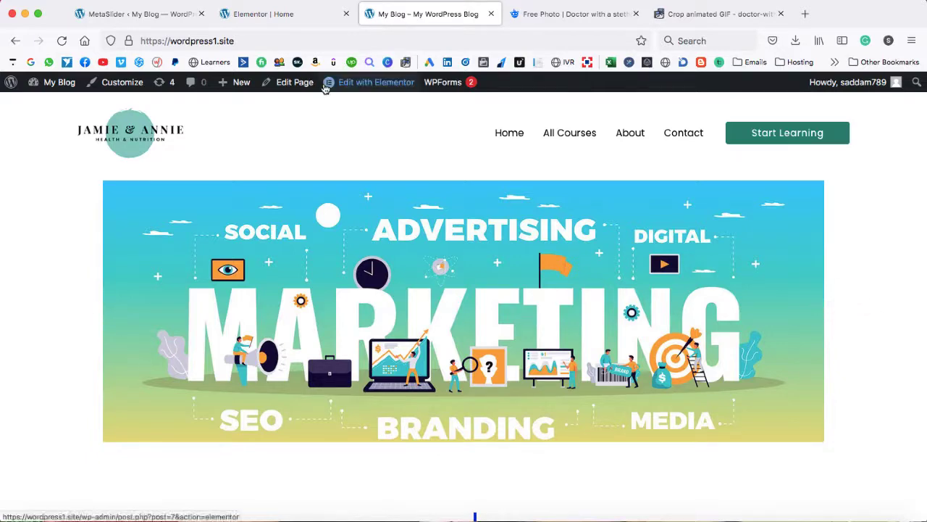
# - In Elementor, set the slideshow section's content width to Full Width, update the page, and reload the home page
pyautogui.click(276, 15)
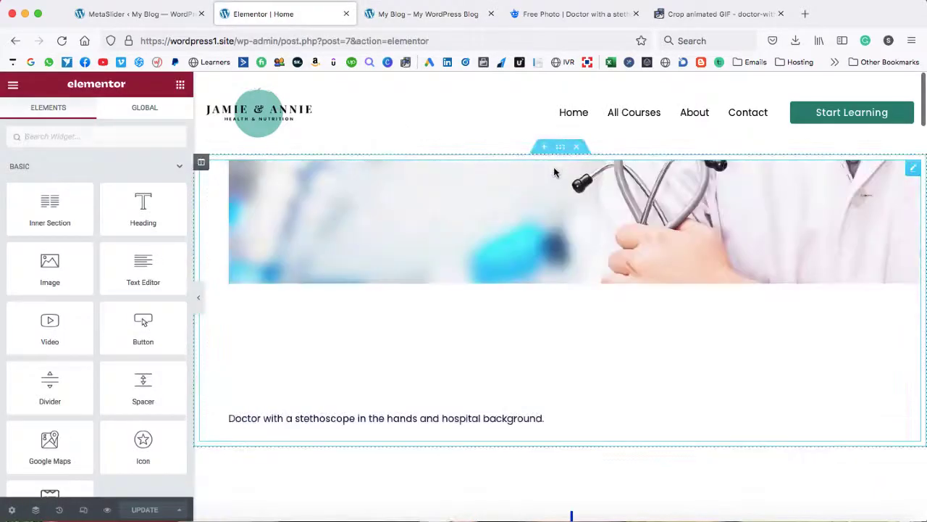
pyautogui.rightClick(561, 149)
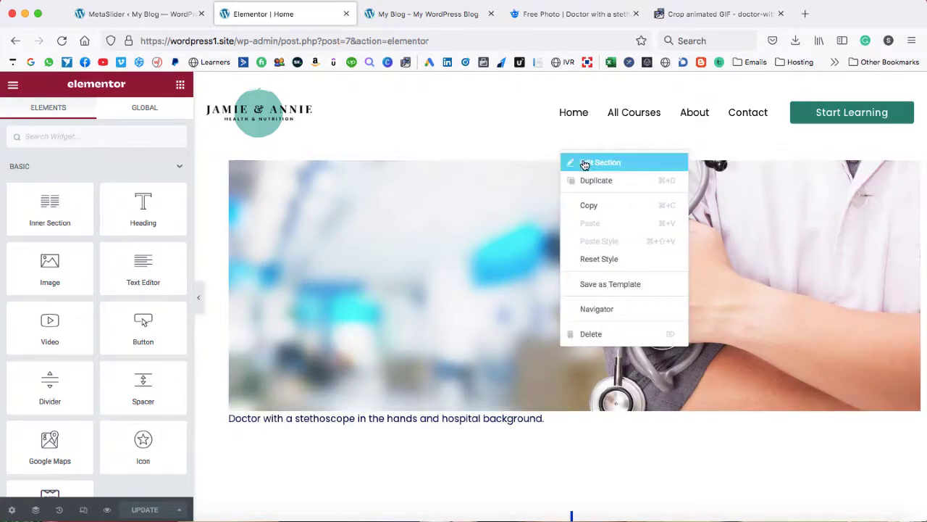
pyautogui.click(587, 162)
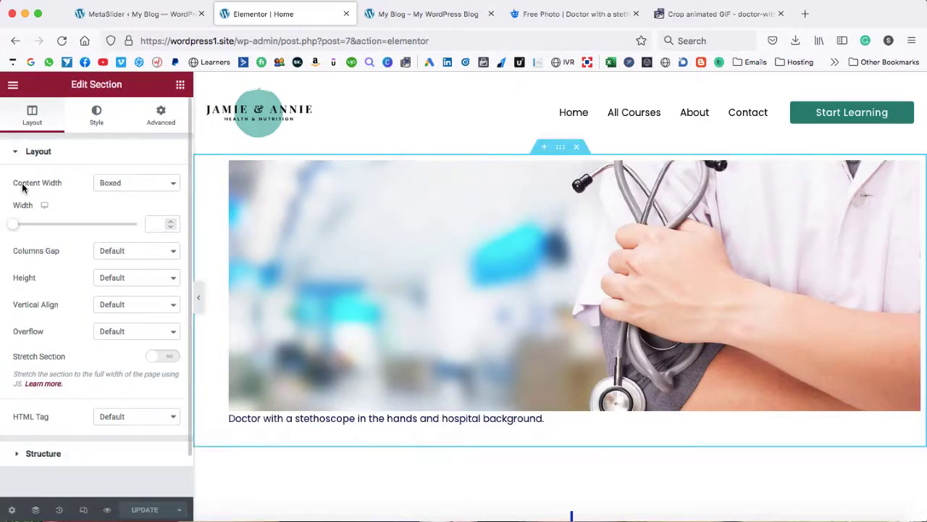
pyautogui.click(125, 186)
pyautogui.click(126, 197)
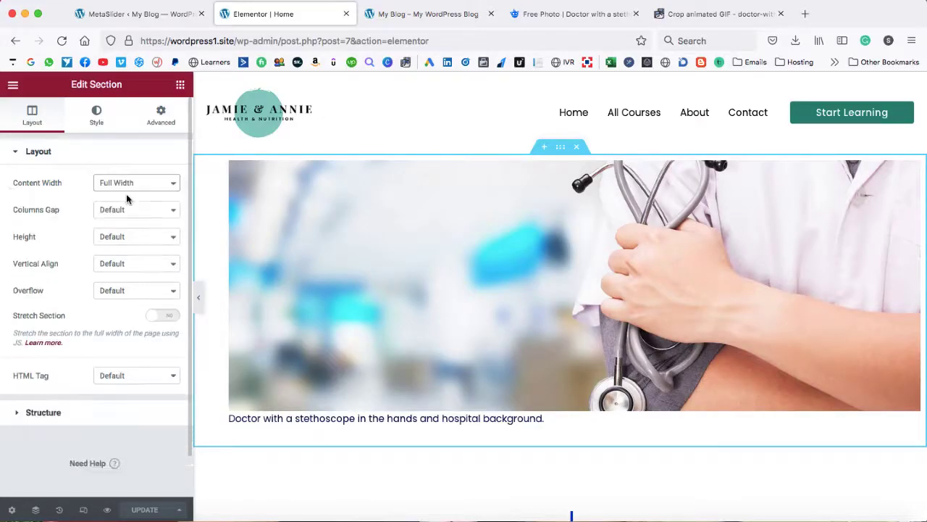
pyautogui.click(147, 510)
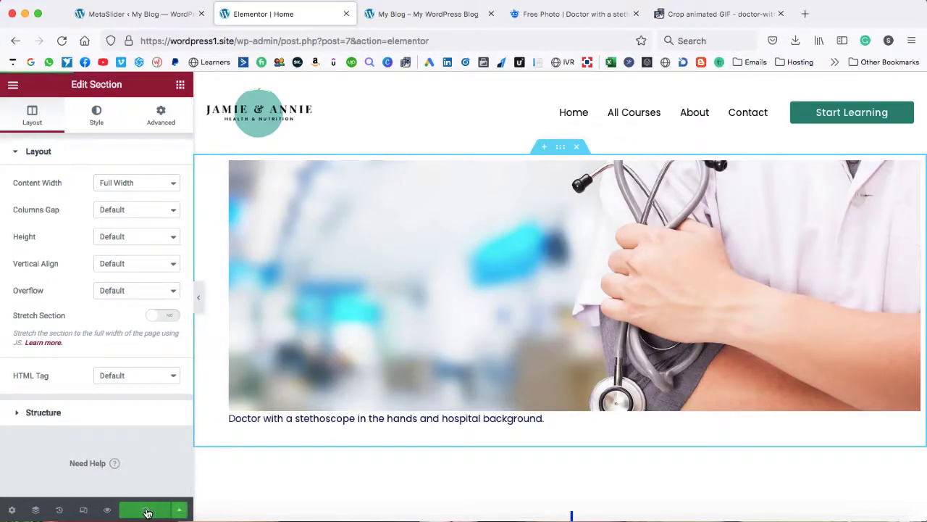
pyautogui.click(432, 16)
pyautogui.click(58, 41)
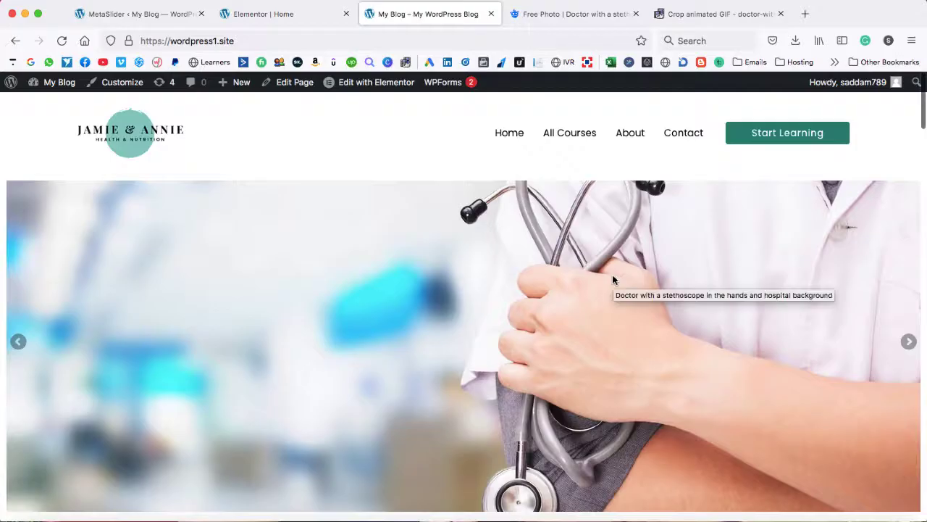
# - In Elementor, set the slideshow column's padding to 0 px on all sides and update the page
pyautogui.click(297, 20)
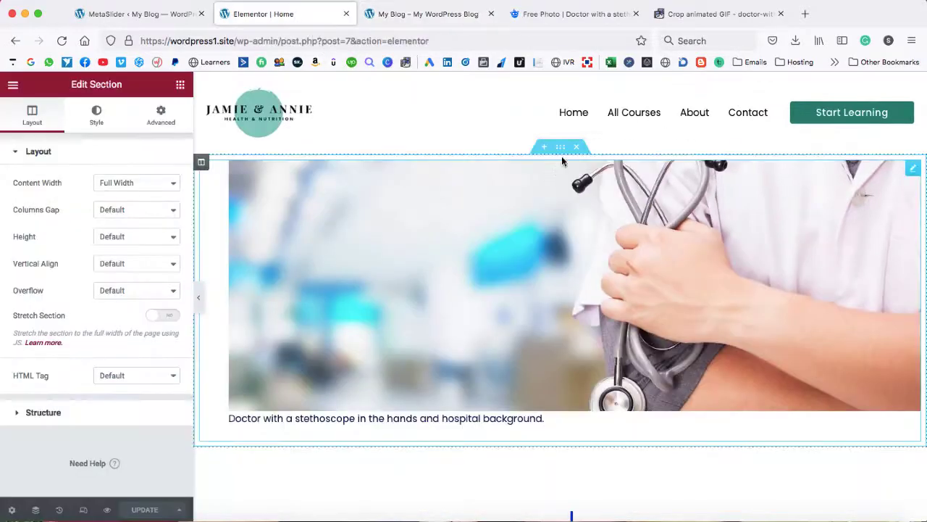
pyautogui.rightClick(202, 165)
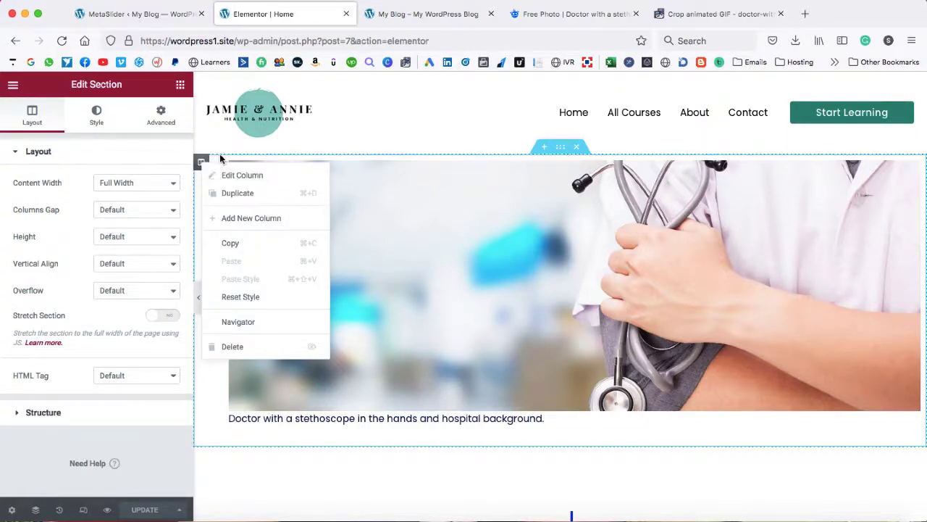
pyautogui.click(220, 158)
pyautogui.rightClick(203, 164)
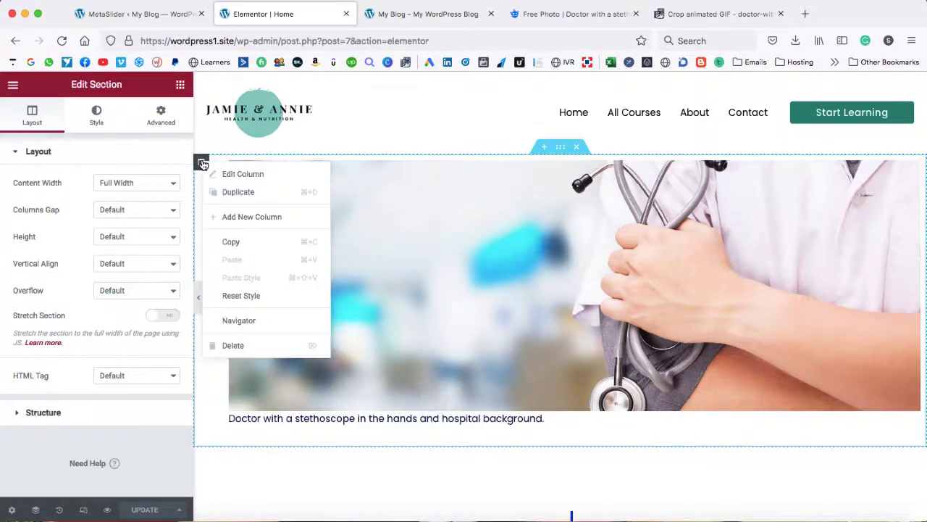
pyautogui.click(241, 174)
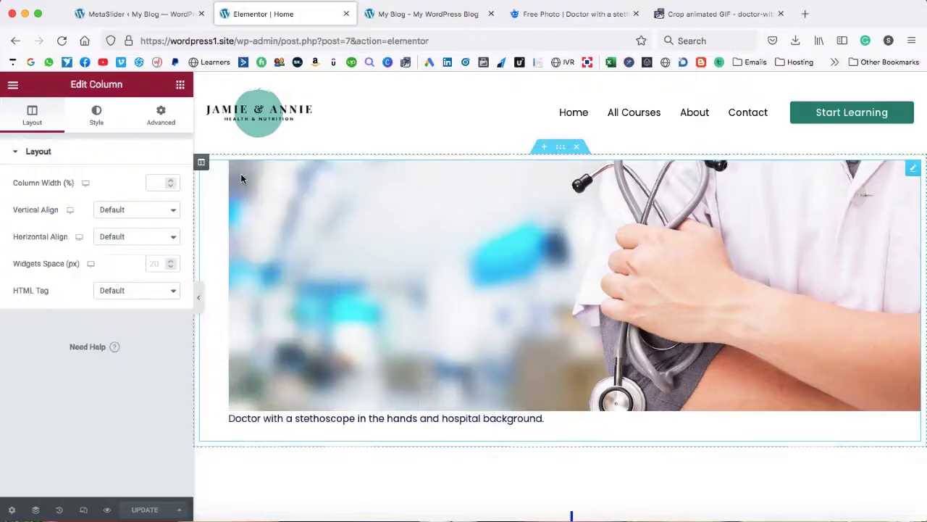
pyautogui.click(160, 116)
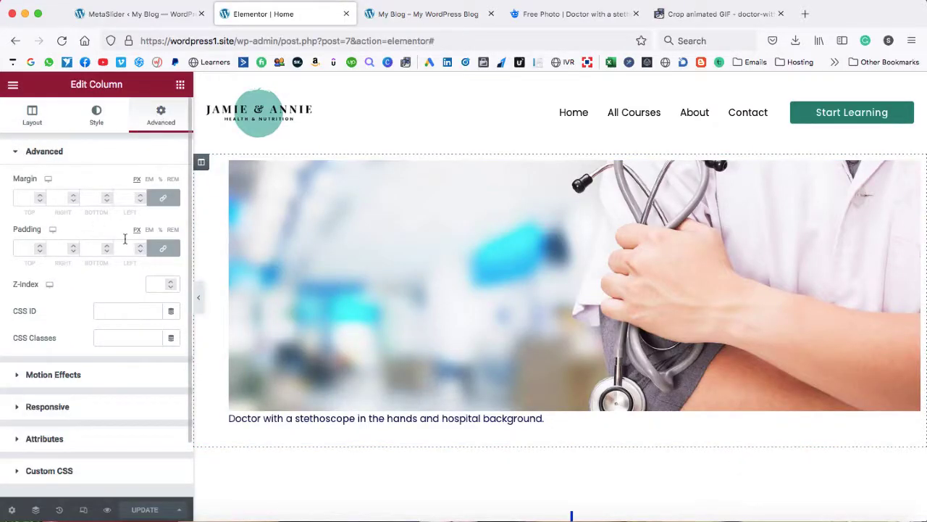
pyautogui.click(21, 247)
pyautogui.write('0')
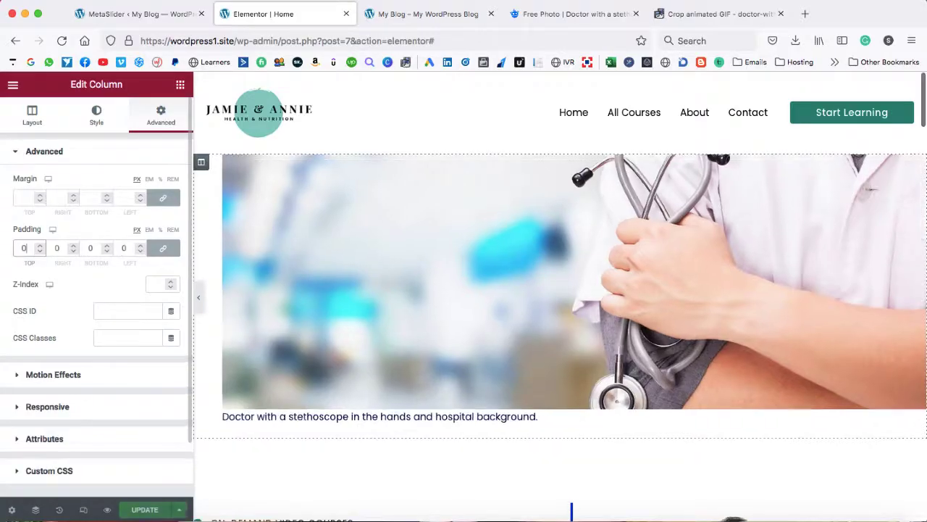
pyautogui.click(154, 508)
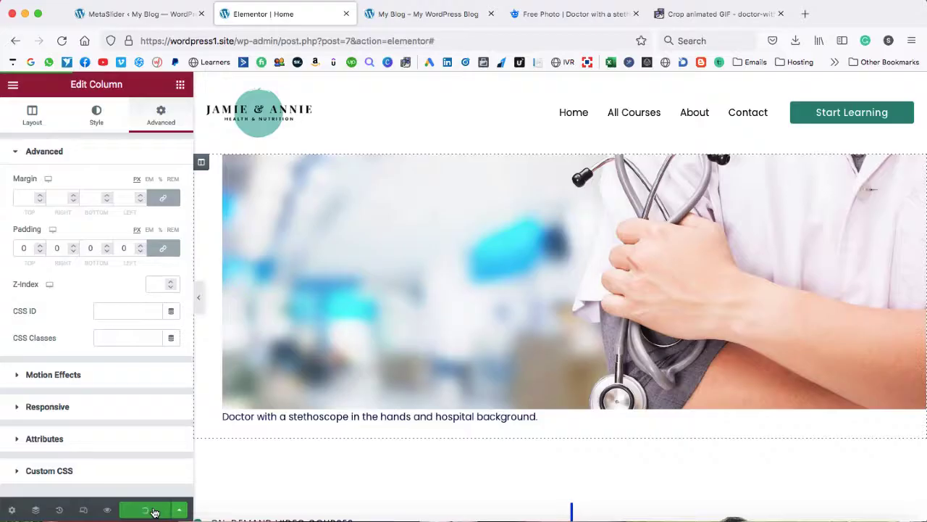
# - Reload the home page and switch through the slides to check the slideshow's edge-to-edge fit
pyautogui.click(434, 15)
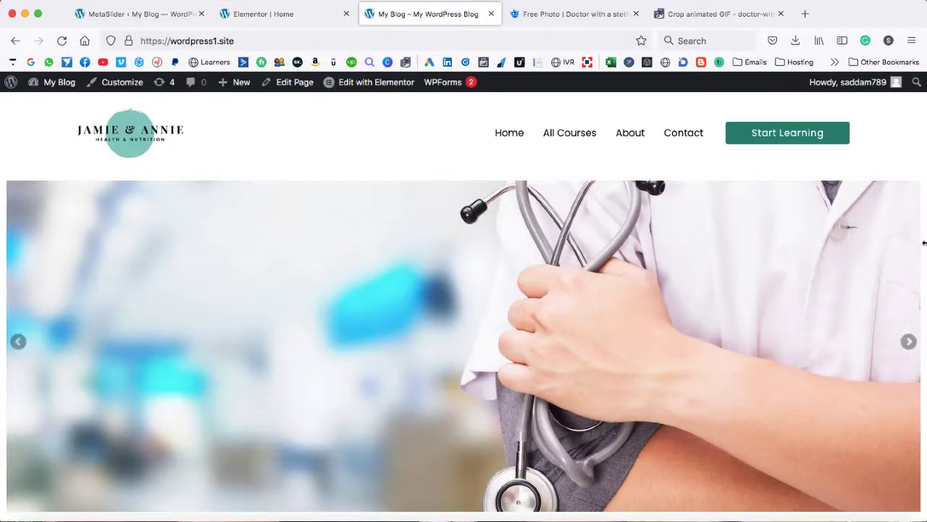
pyautogui.click(63, 42)
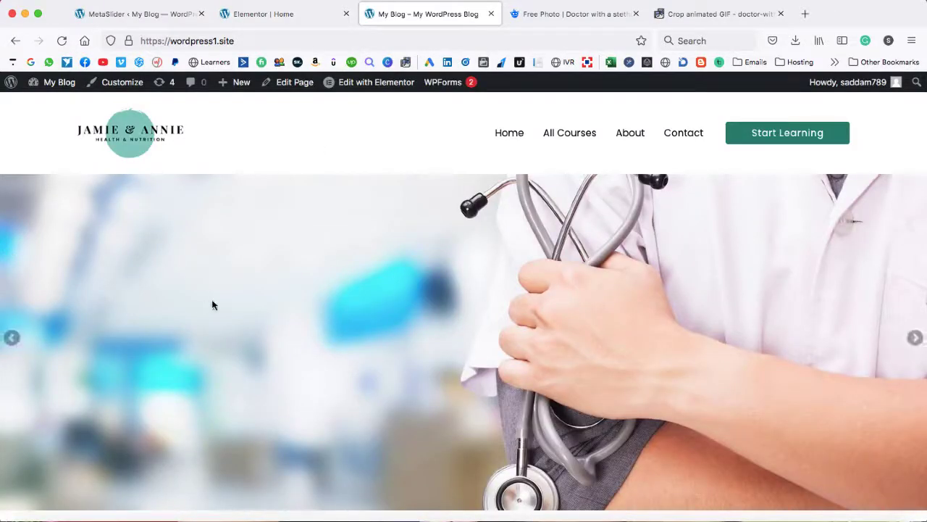
pyautogui.scroll(-1, 379, 301)
pyautogui.scroll(1, 379, 301)
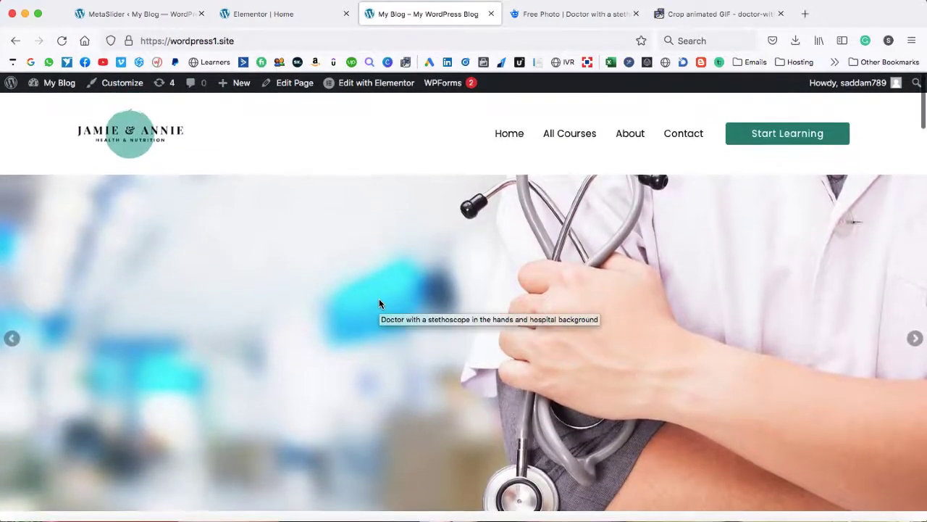
pyautogui.click(13, 338)
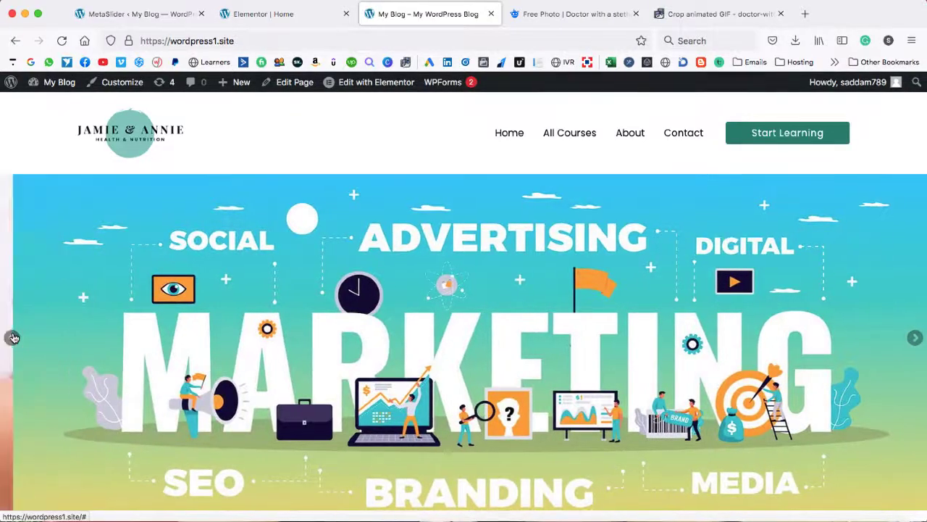
pyautogui.click(13, 338)
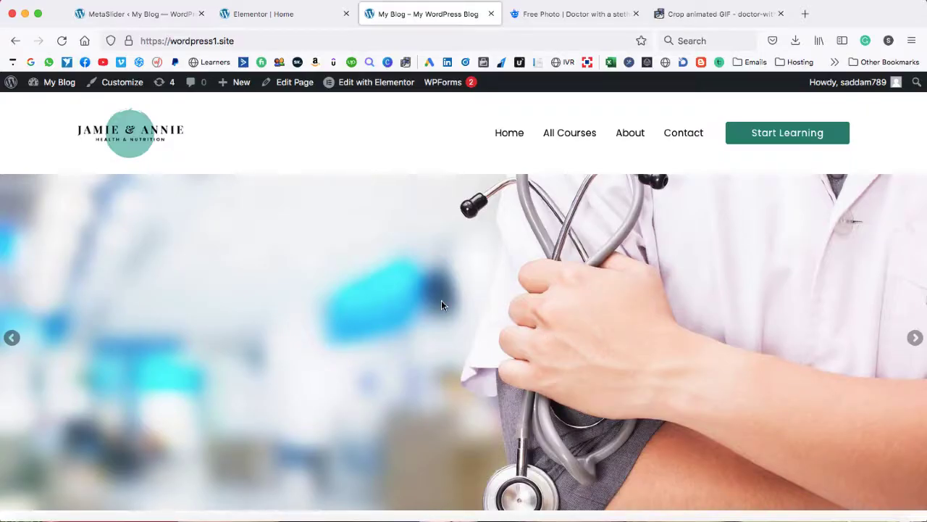
pyautogui.click(147, 16)
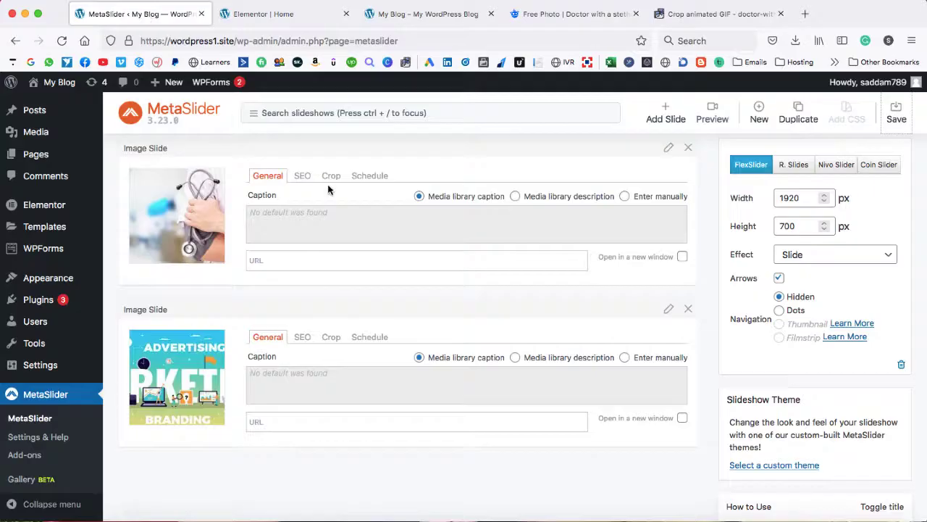
pyautogui.scroll(2, 329, 190)
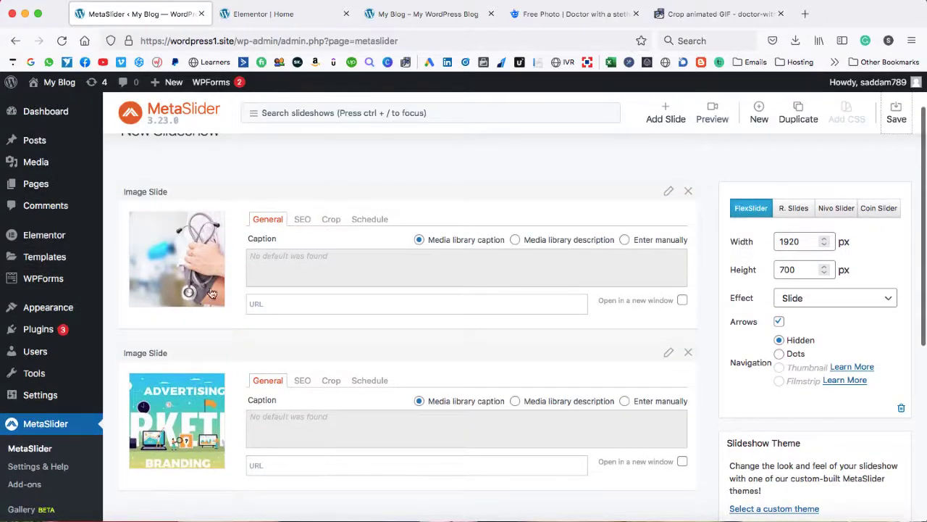
pyautogui.click(297, 303)
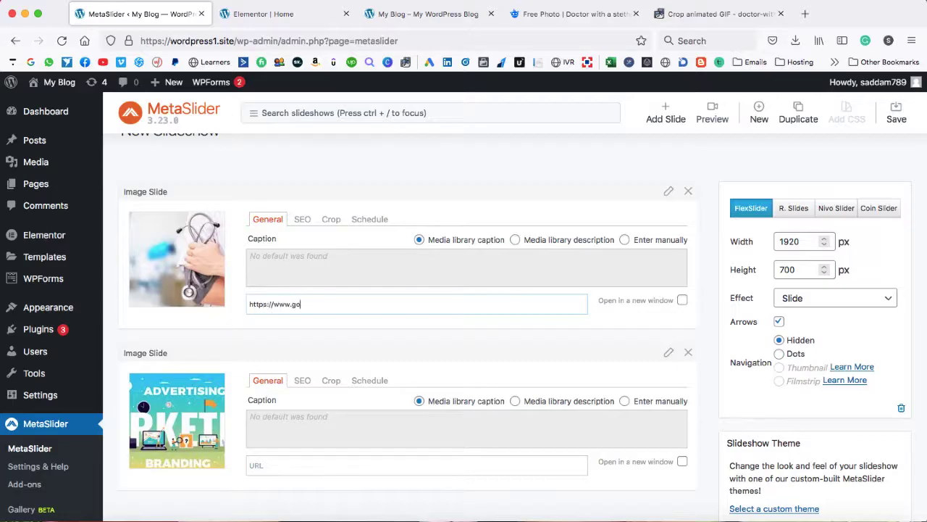
pyautogui.write('https://www.google.com')
pyautogui.click(896, 118)
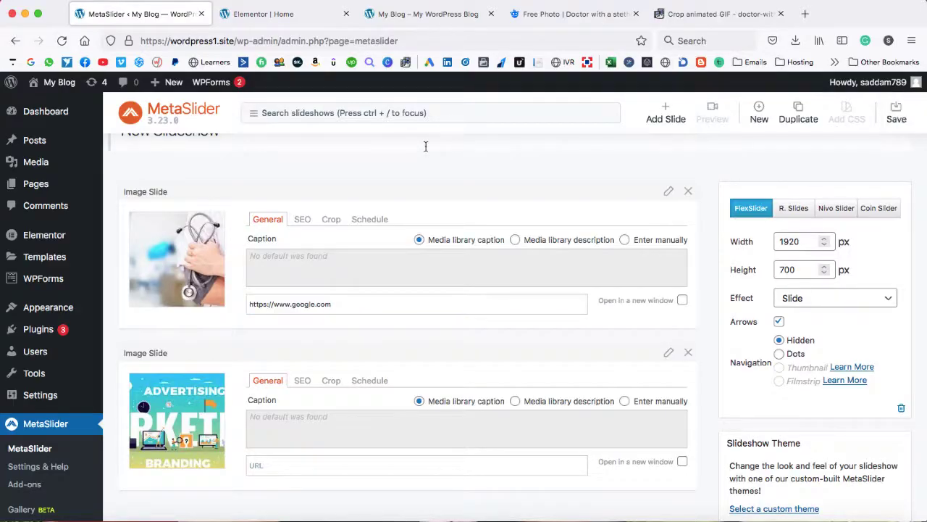
# - Reload the home page, test the doctor slide's link, and return to the home page
pyautogui.click(434, 16)
pyautogui.click(63, 41)
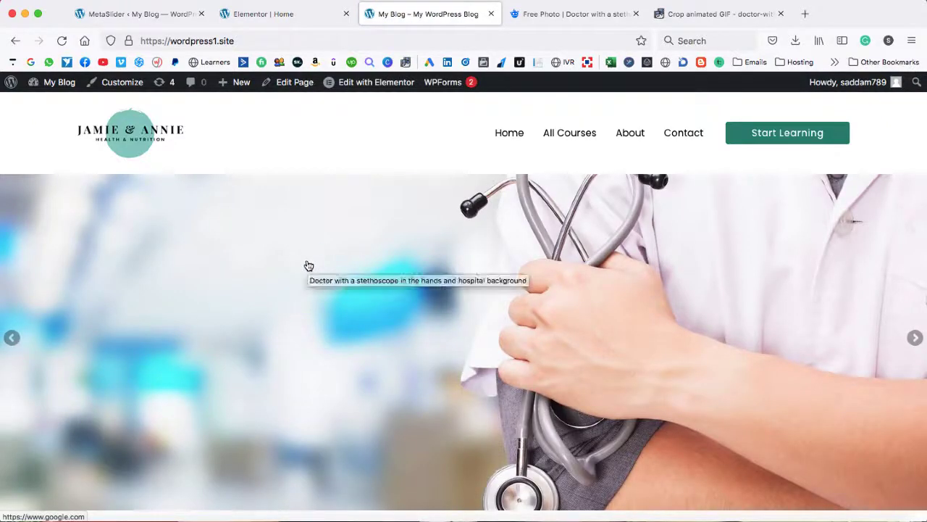
pyautogui.click(308, 265)
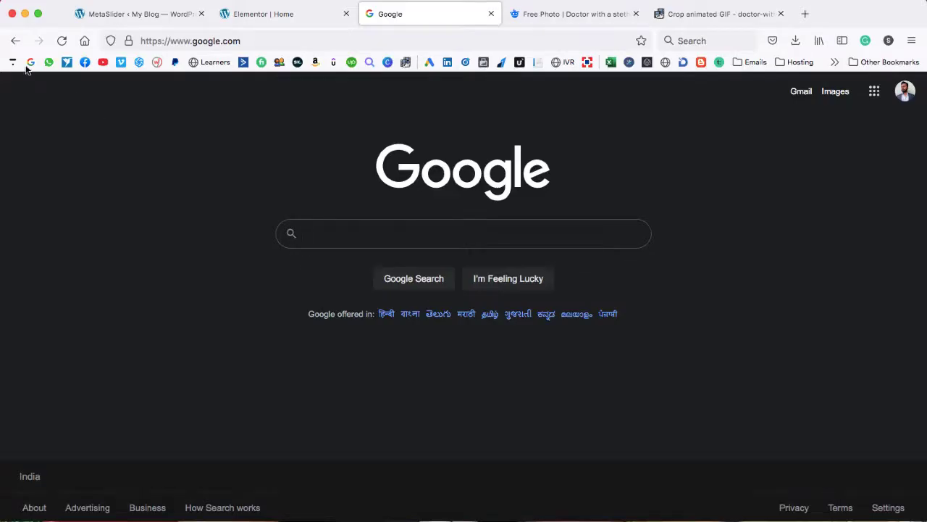
pyautogui.click(15, 41)
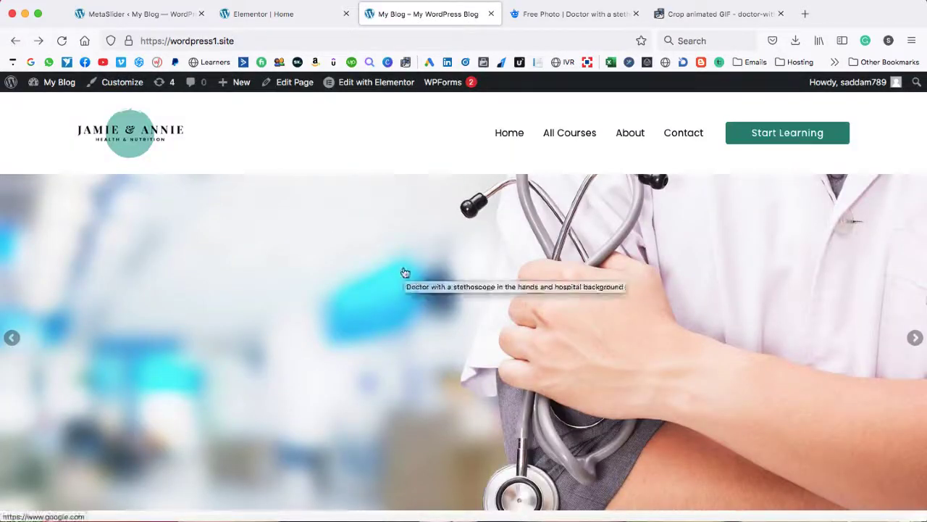